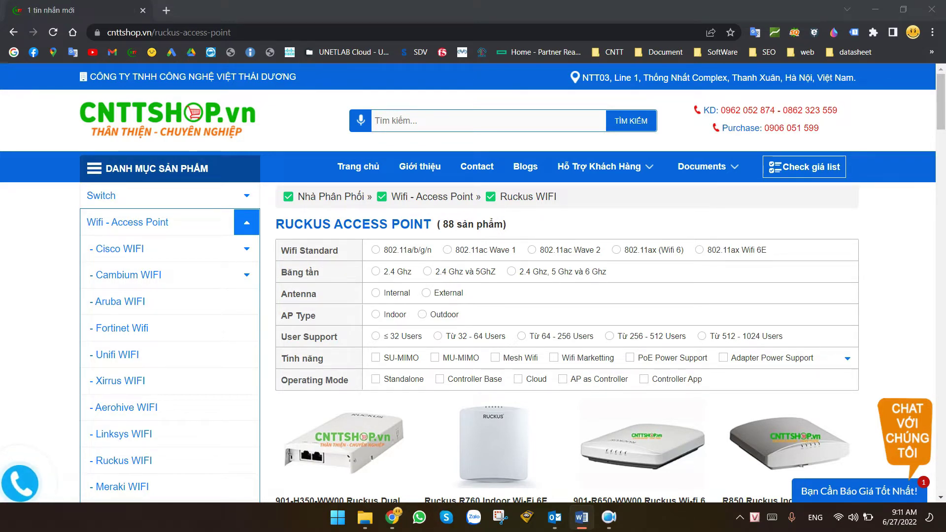
# Search CNTTShop.vn for R500 and open the 901-R500-WW00 ZoneFlex R500 product page.
pyautogui.click(480, 127)
pyautogui.write('R500')
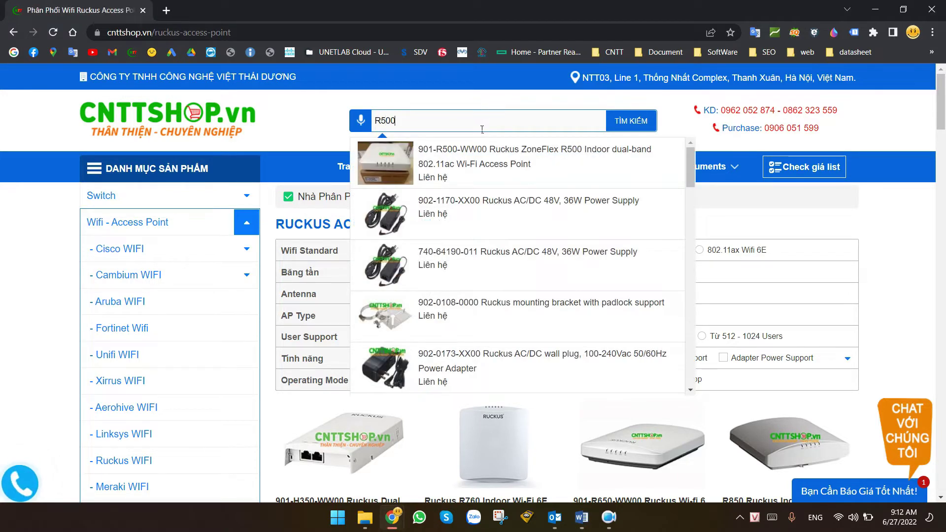
pyautogui.click(511, 156)
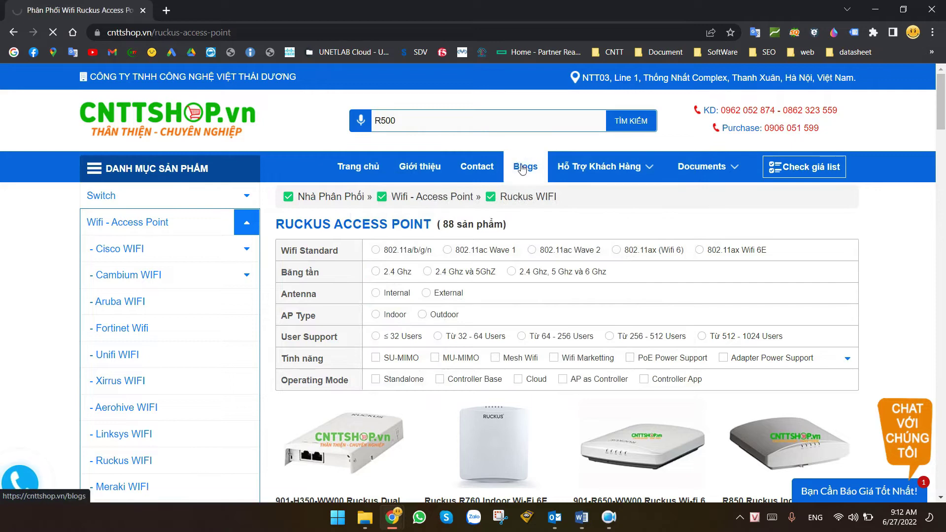
# Scroll to the specifications and highlight Unleashed under Controller Platform Support.
pyautogui.scroll(-12, 553, 241)
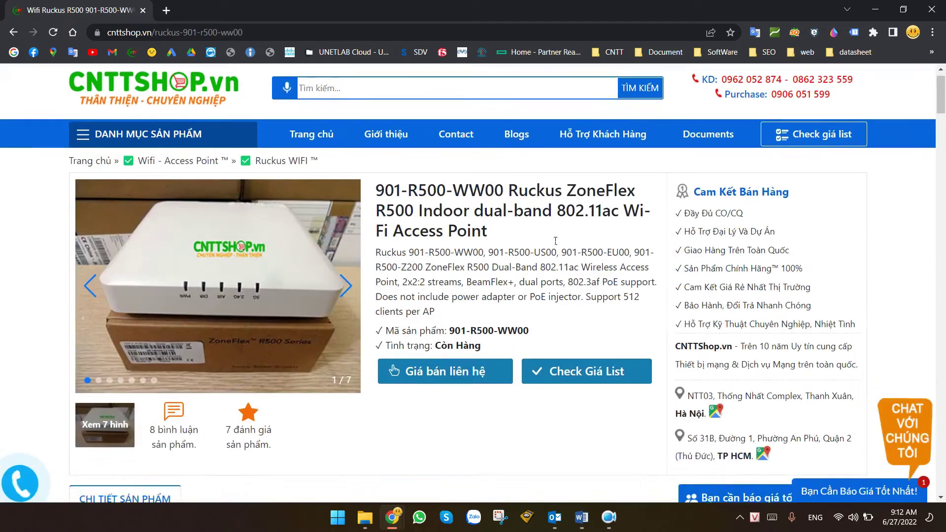
pyautogui.scroll(-15, 552, 241)
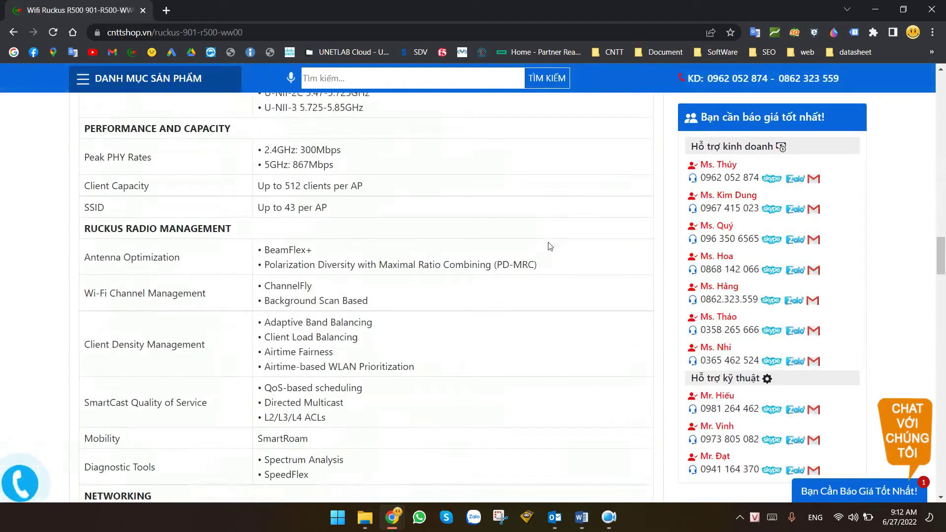
pyautogui.scroll(-2, 550, 245)
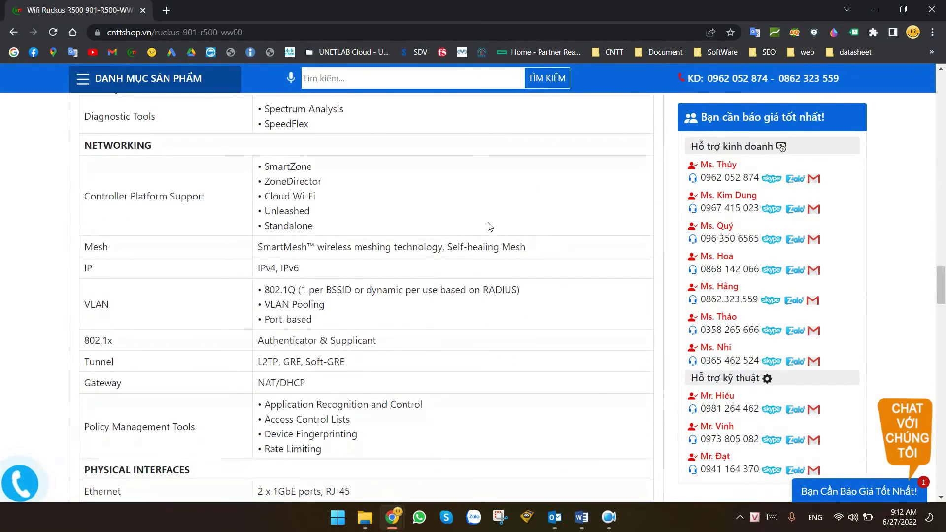
pyautogui.moveTo(82, 199); pyautogui.dragTo(218, 200)
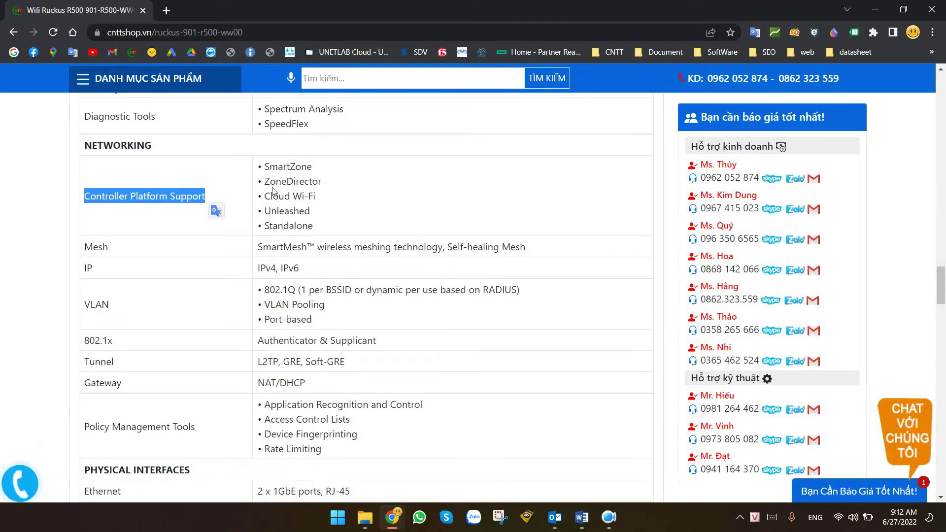
pyautogui.moveTo(264, 167); pyautogui.dragTo(316, 228)
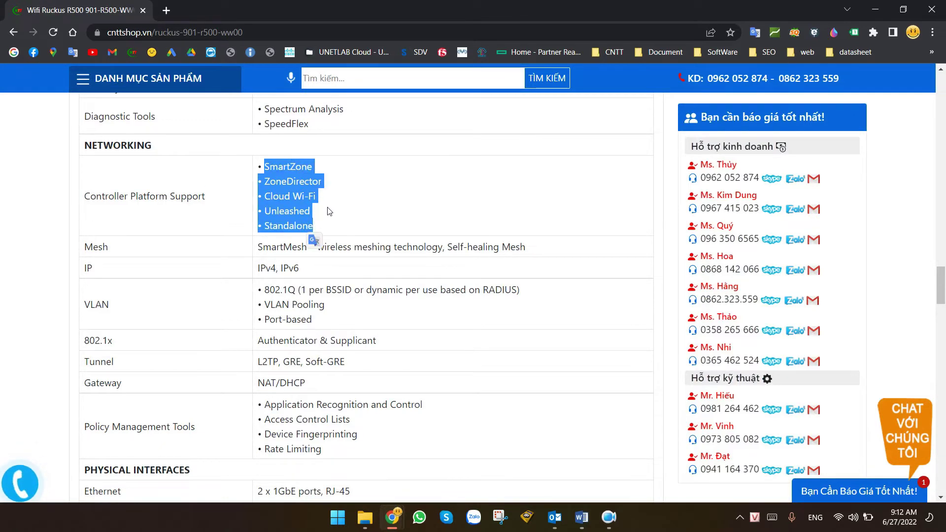
pyautogui.click(298, 212)
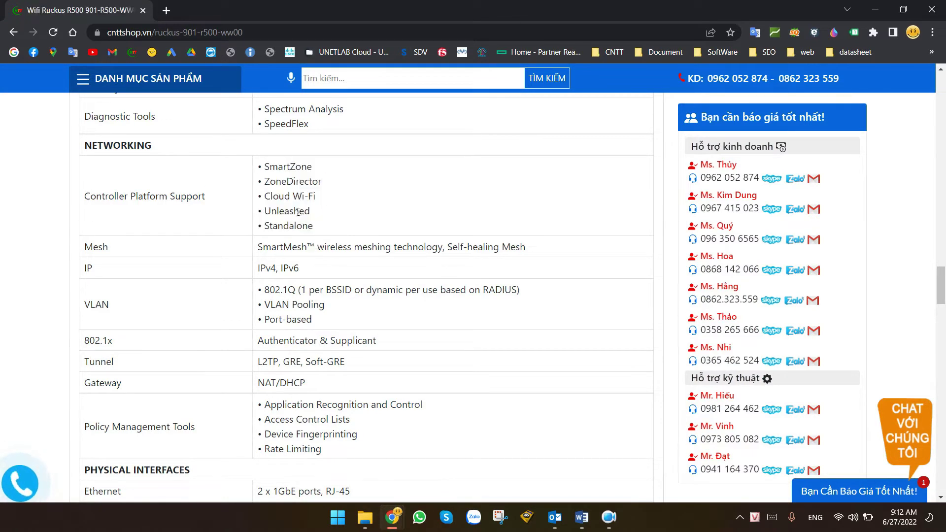
pyautogui.doubleClick(266, 212)
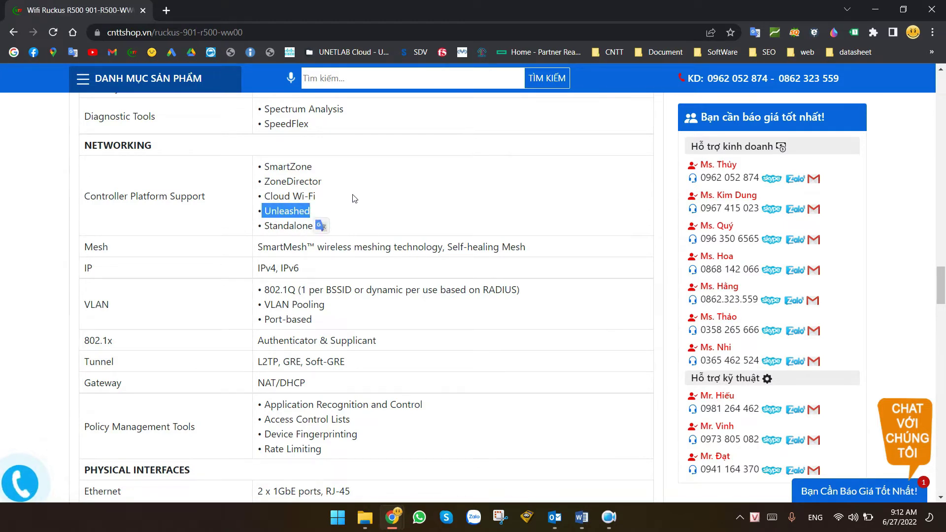
pyautogui.scroll(-1, 353, 198)
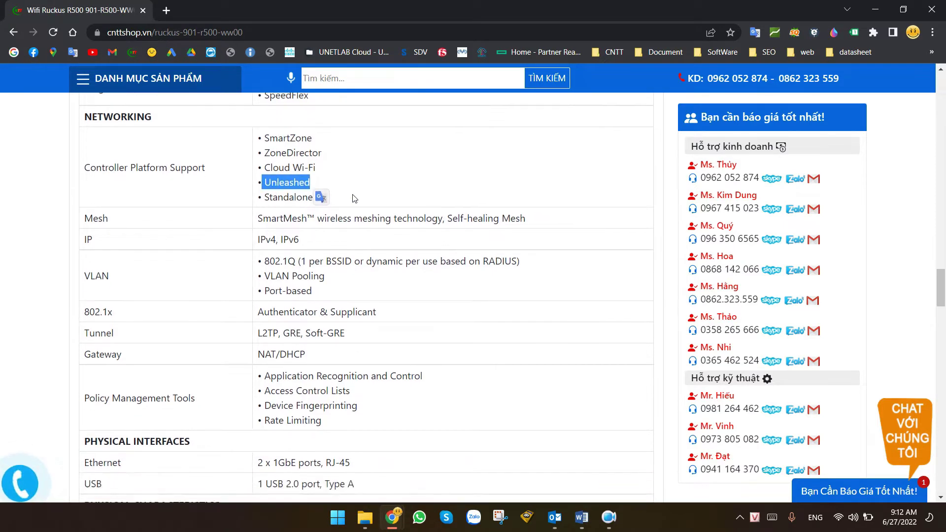
pyautogui.scroll(-2, 353, 198)
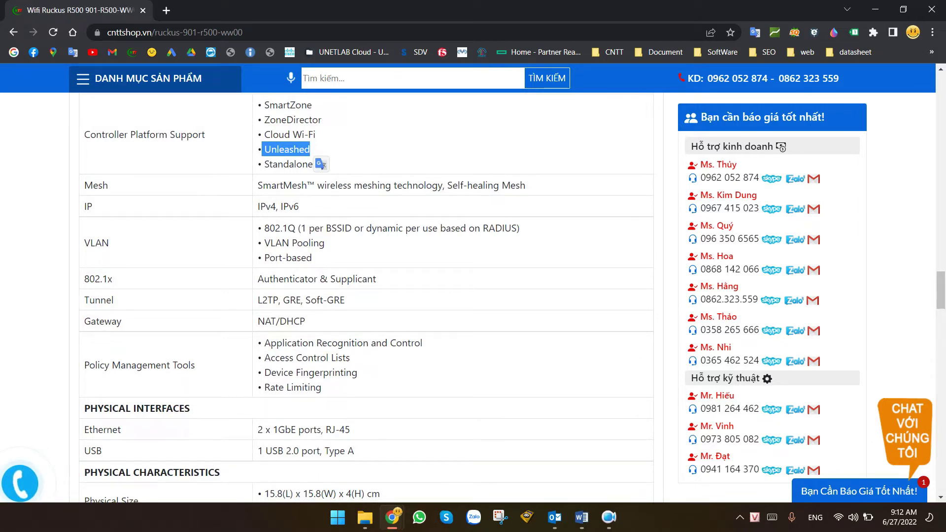
pyautogui.hotkey('alt', 'Tab')
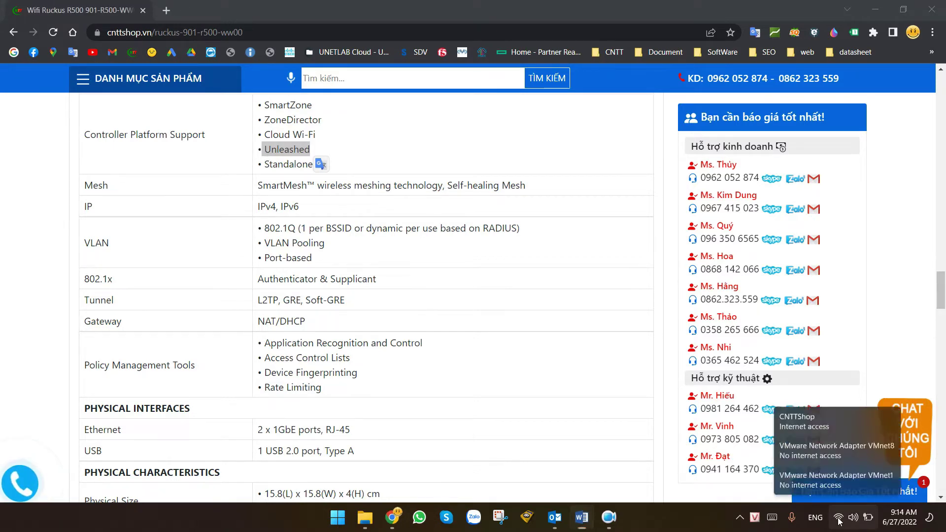
# Show the Quick Settings Wi-Fi list and expand the island-2D8940 network entry.
pyautogui.click(853, 517)
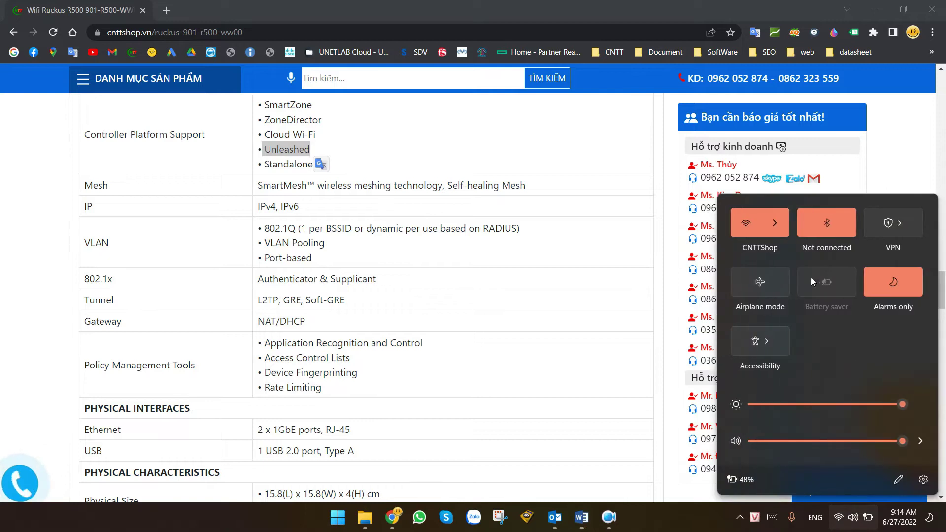
pyautogui.click(777, 228)
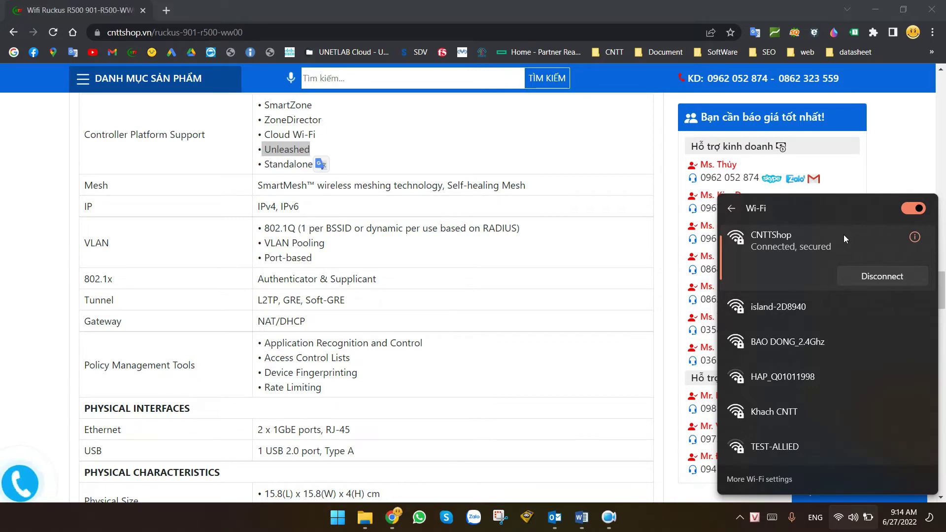
pyautogui.click(770, 310)
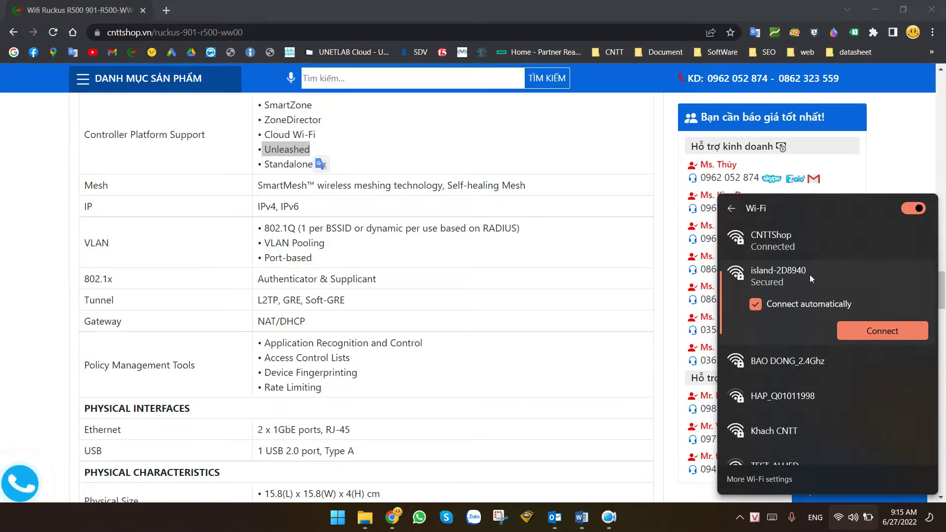
# Load support.ruckuswireless.com/software in a new browser tab.
pyautogui.click(166, 11)
pyautogui.write('support.ruckuswireless.com/software')
pyautogui.moveTo(127, 33); pyautogui.dragTo(267, 36)
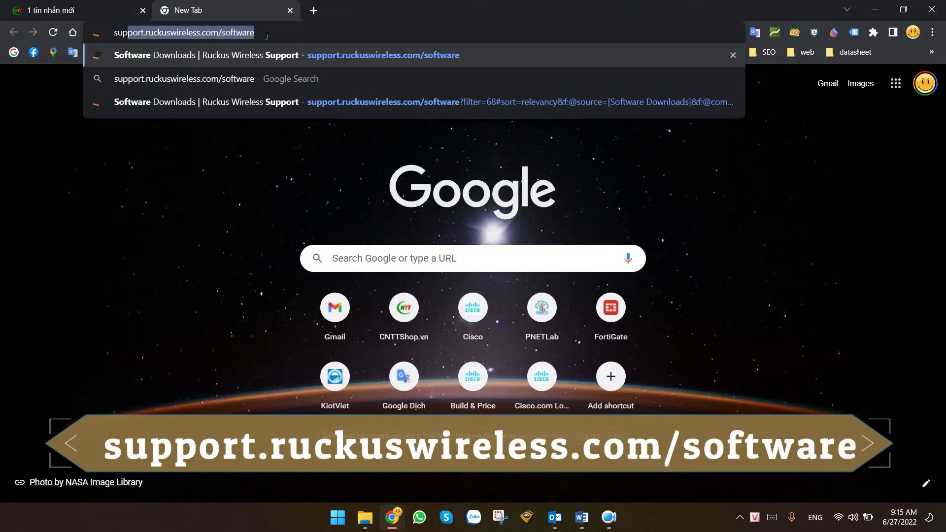
pyautogui.click(277, 36)
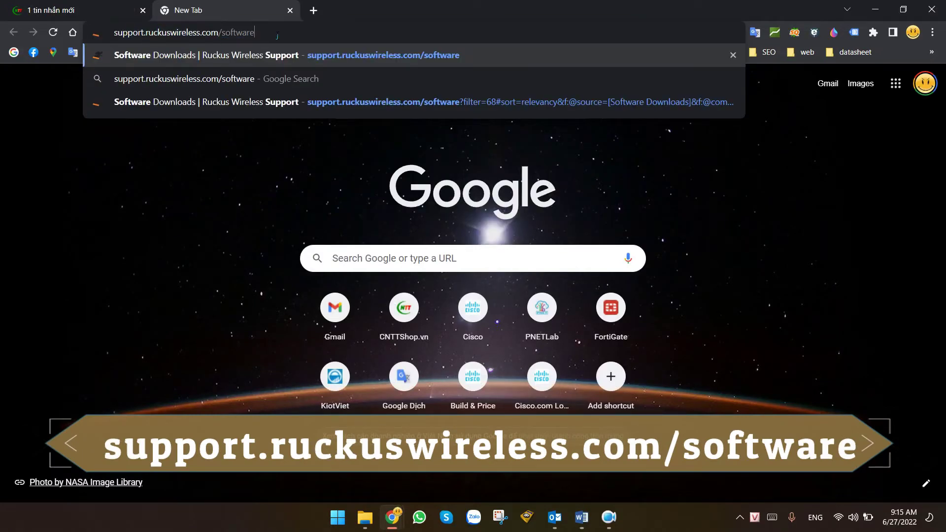
pyautogui.press('Return')
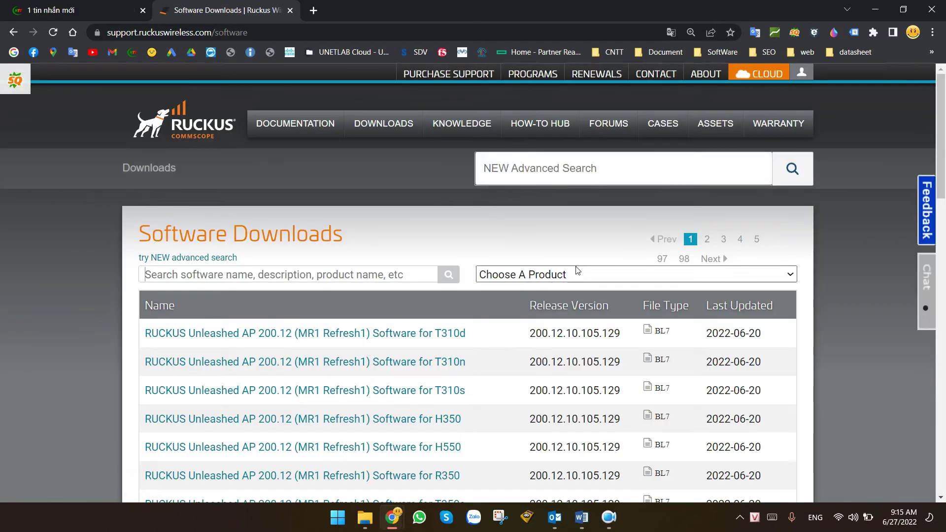
# Filter the software downloads to the Ruckus R500 product.
pyautogui.click(577, 274)
pyautogui.scroll(-15, 650, 138)
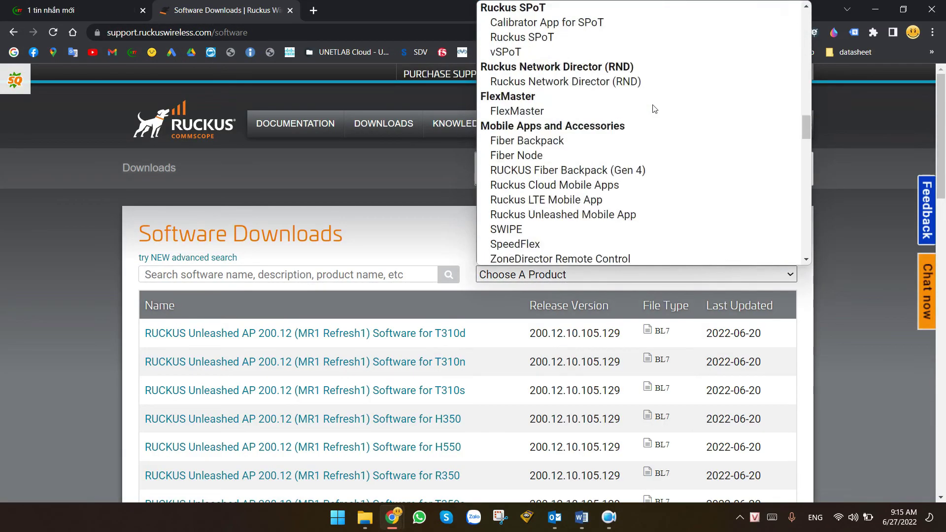
pyautogui.scroll(3, 643, 169)
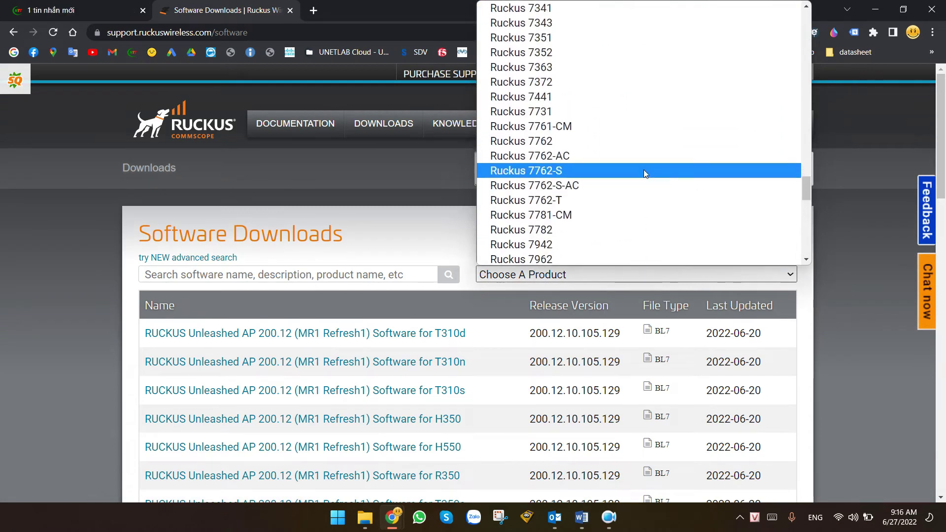
pyautogui.scroll(-12, 629, 171)
pyautogui.scroll(5, 624, 172)
pyautogui.scroll(2, 582, 130)
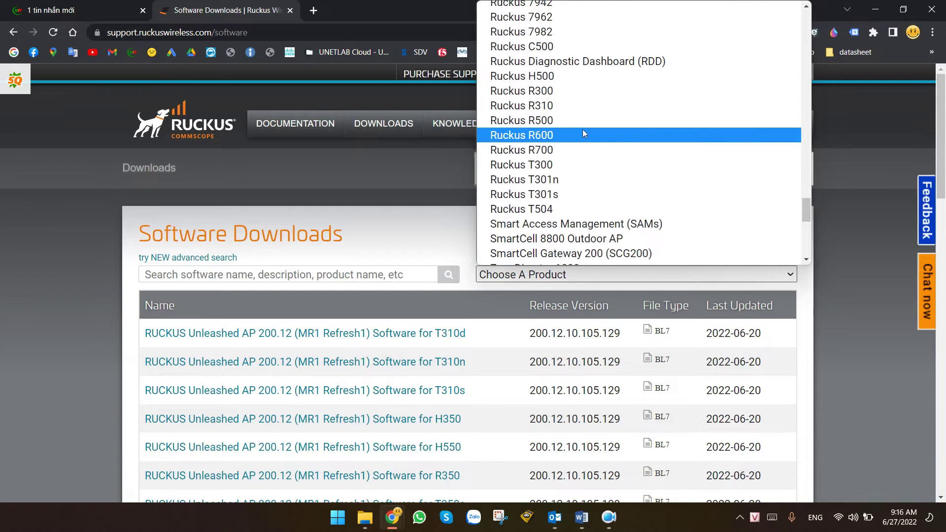
pyautogui.click(549, 129)
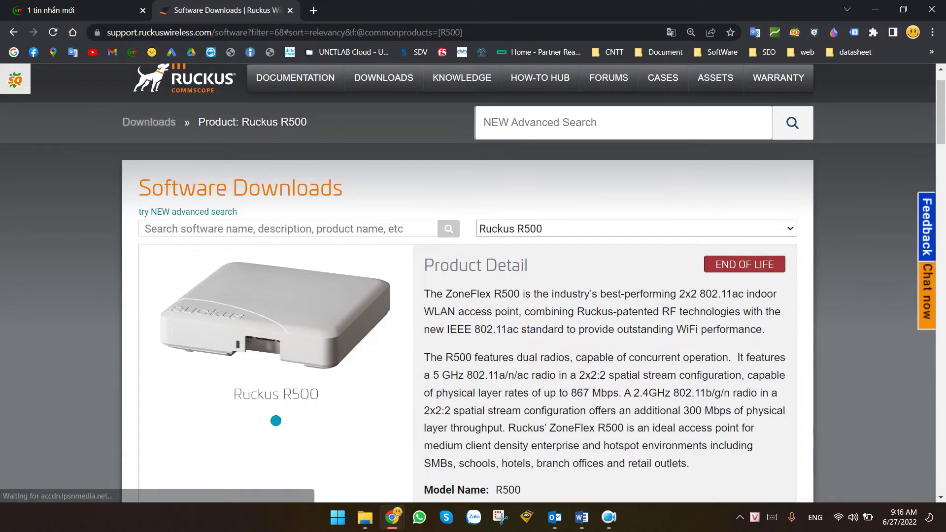
# Show the R500 downloads list and search the page for 'unleash'.
pyautogui.scroll(-6, 497, 224)
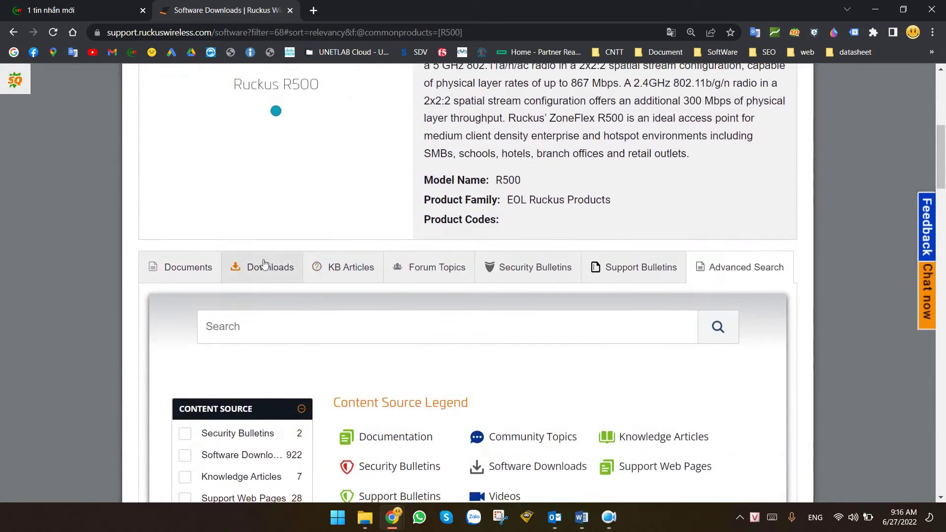
pyautogui.click(257, 268)
pyautogui.scroll(-6, 437, 281)
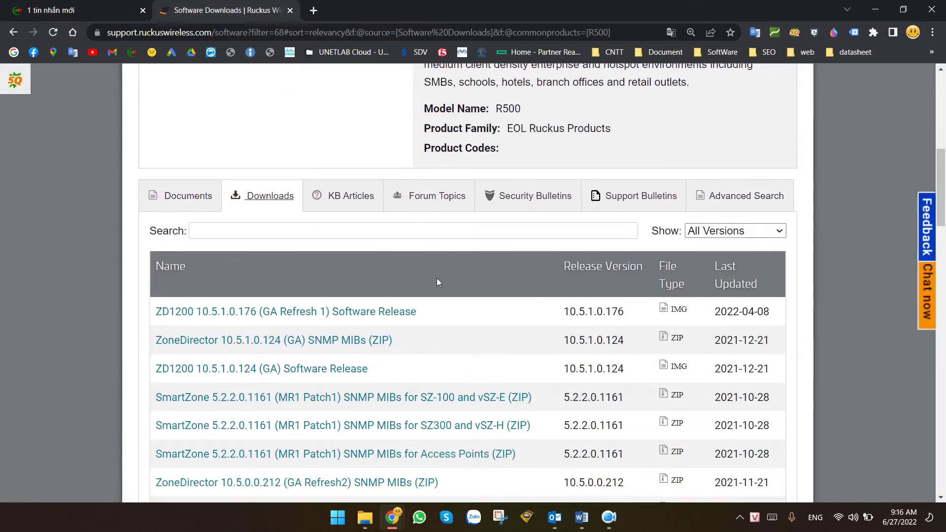
pyautogui.hotkey('ctrl', 'f')
pyautogui.write('unleash')
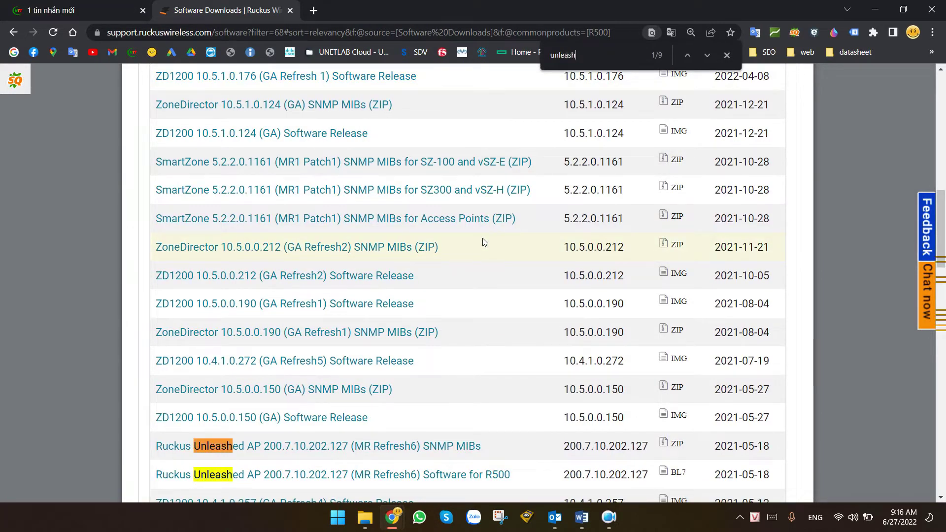
pyautogui.scroll(-4, 443, 286)
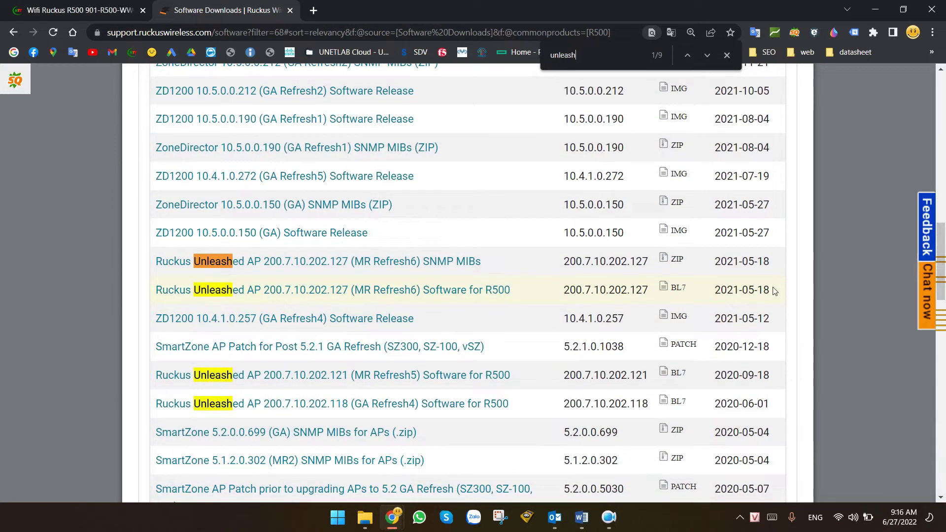
# Open the Unleashed 200.7.10.202.127 R500 software page, then sign out of the portal.
pyautogui.moveTo(750, 293); pyautogui.dragTo(702, 293)
pyautogui.click(380, 297)
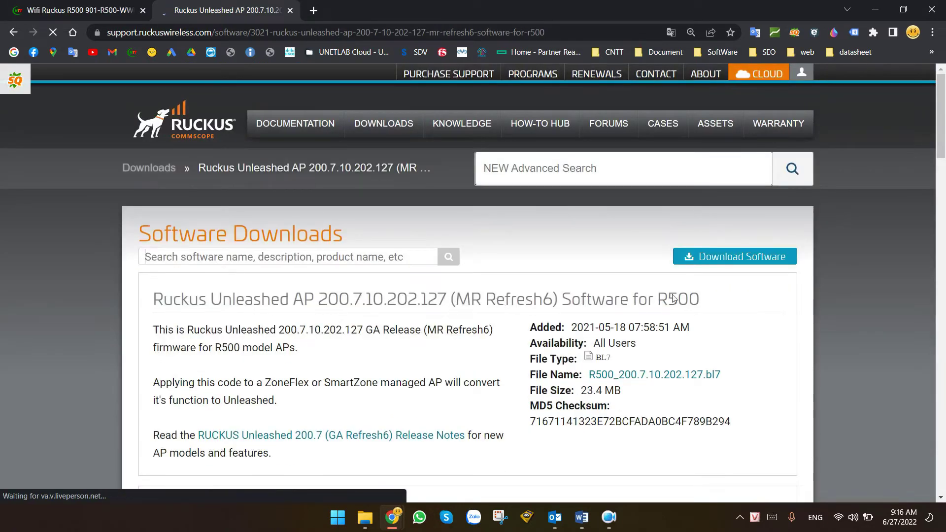
pyautogui.click(802, 72)
pyautogui.click(752, 132)
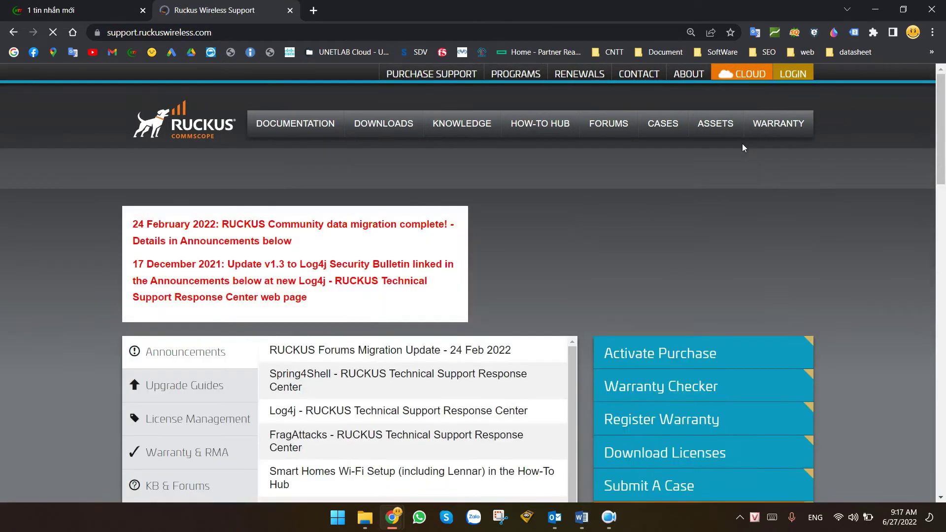
# Start registering a new support account, abandon it, and sign in to the portal instead.
pyautogui.click(793, 73)
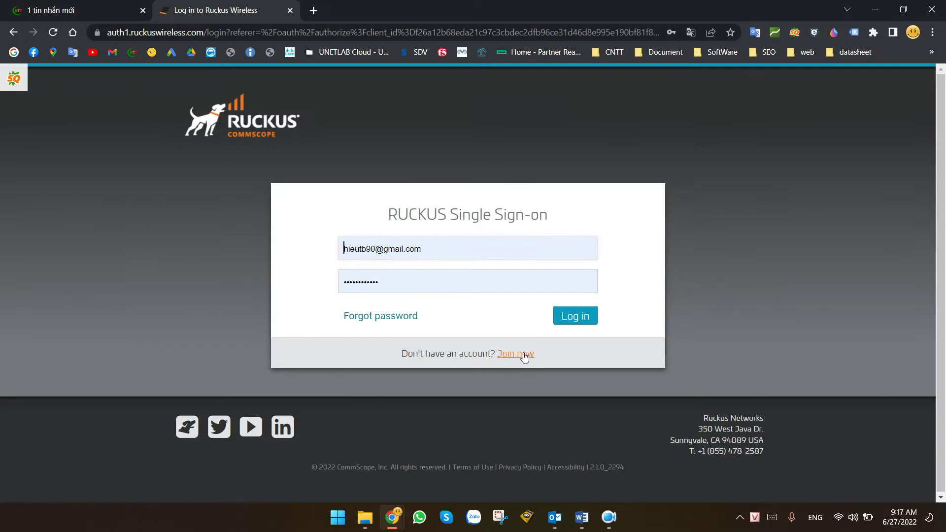
pyautogui.click(516, 353)
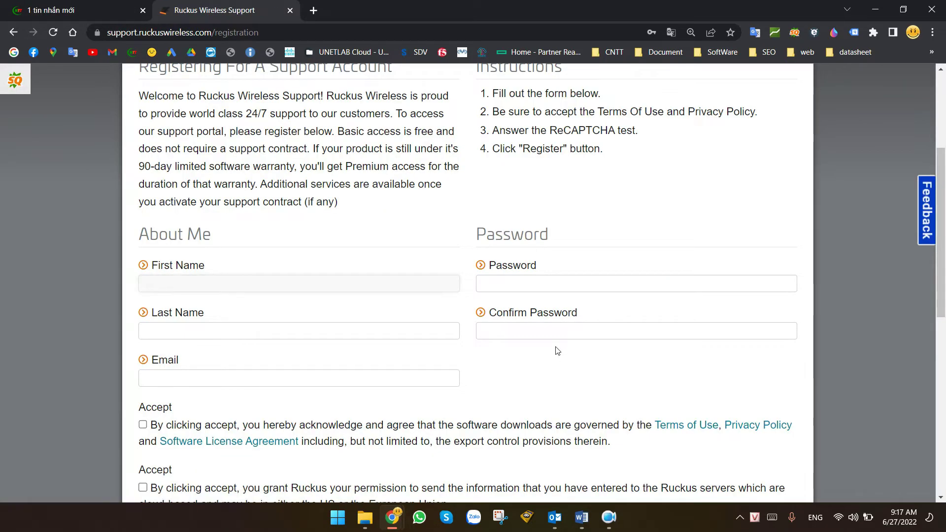
pyautogui.scroll(-2, 542, 344)
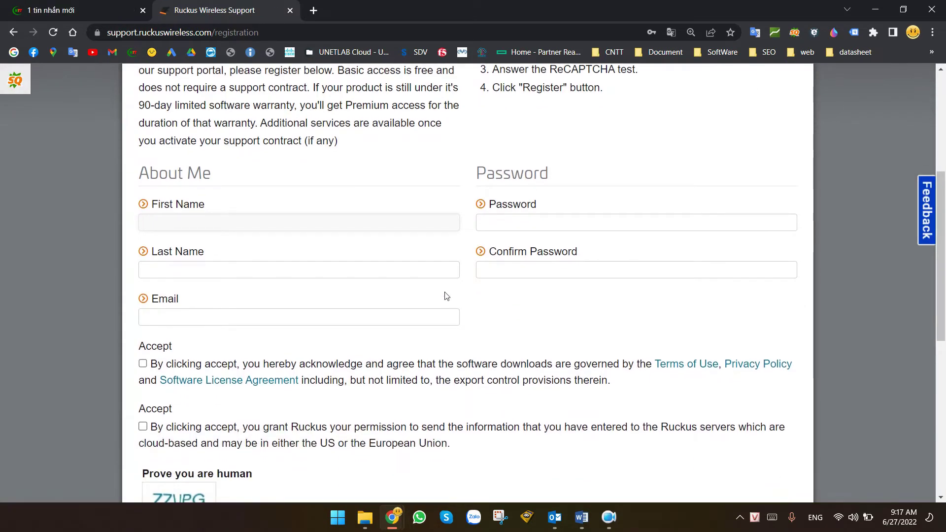
pyautogui.click(213, 224)
pyautogui.click(189, 270)
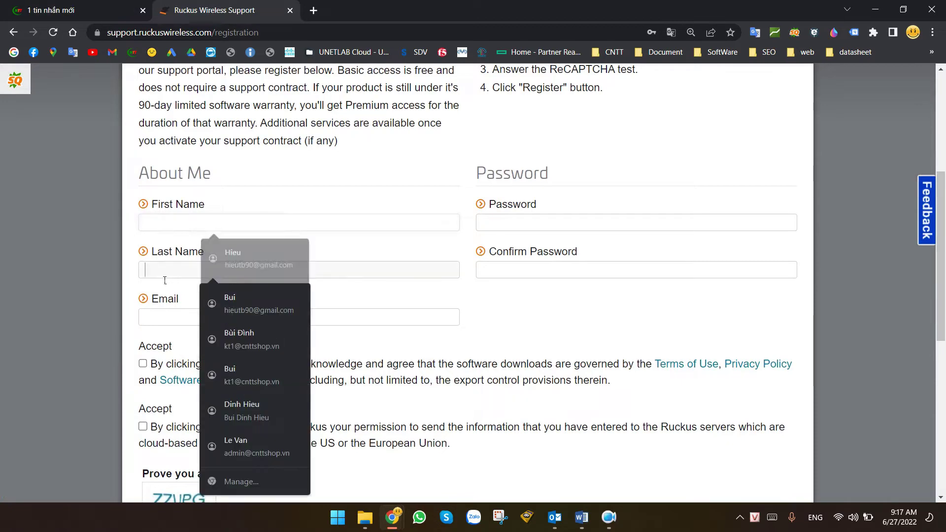
pyautogui.click(170, 315)
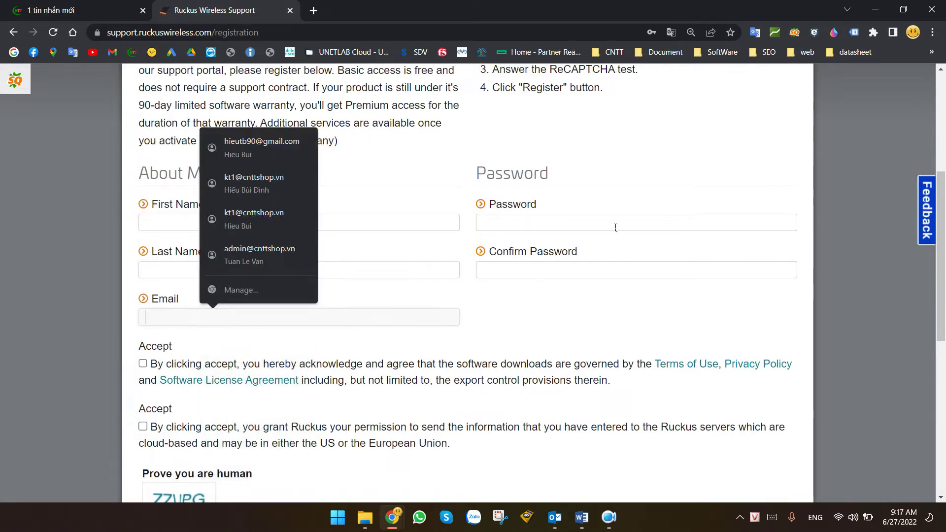
pyautogui.click(563, 202)
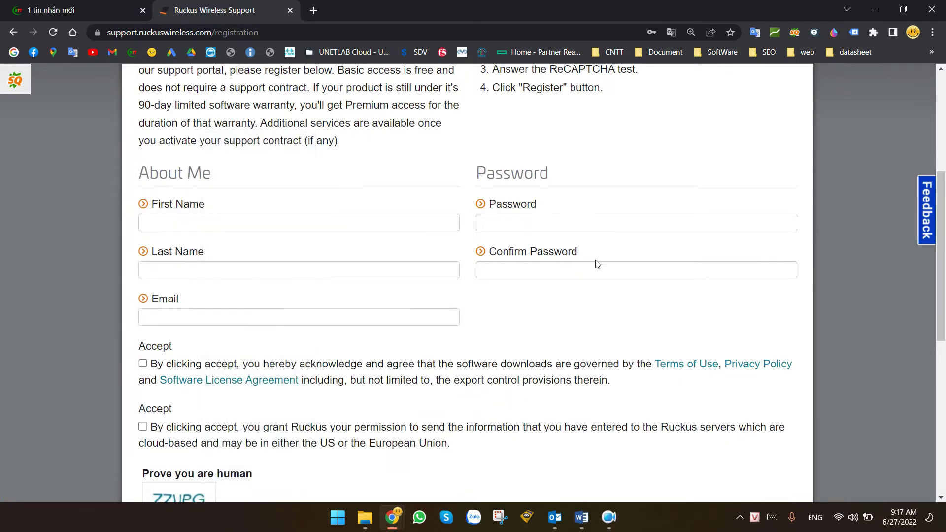
pyautogui.scroll(-4, 594, 265)
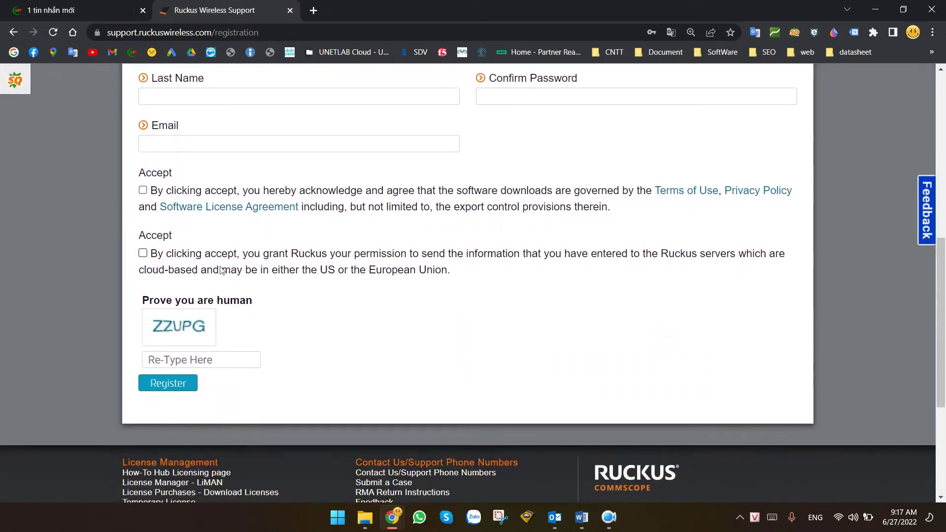
pyautogui.scroll(9, 392, 267)
pyautogui.click(793, 72)
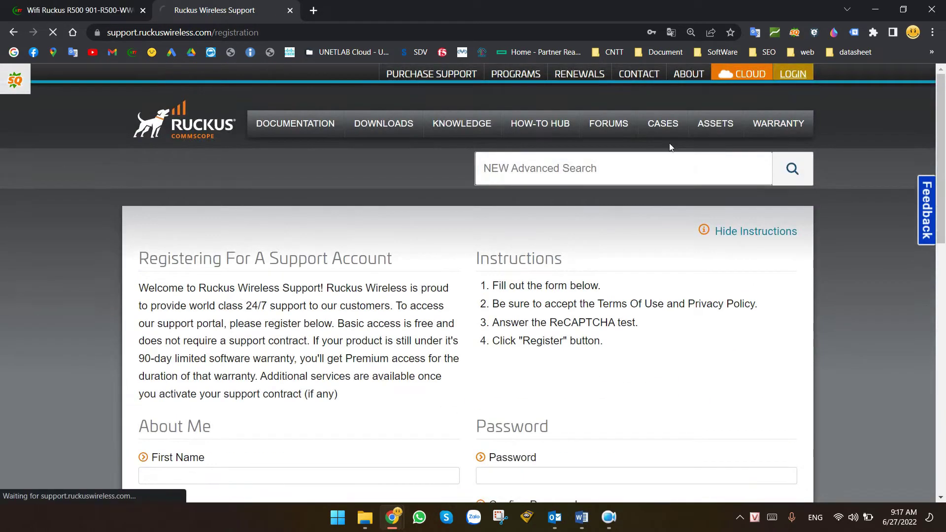
pyautogui.click(574, 310)
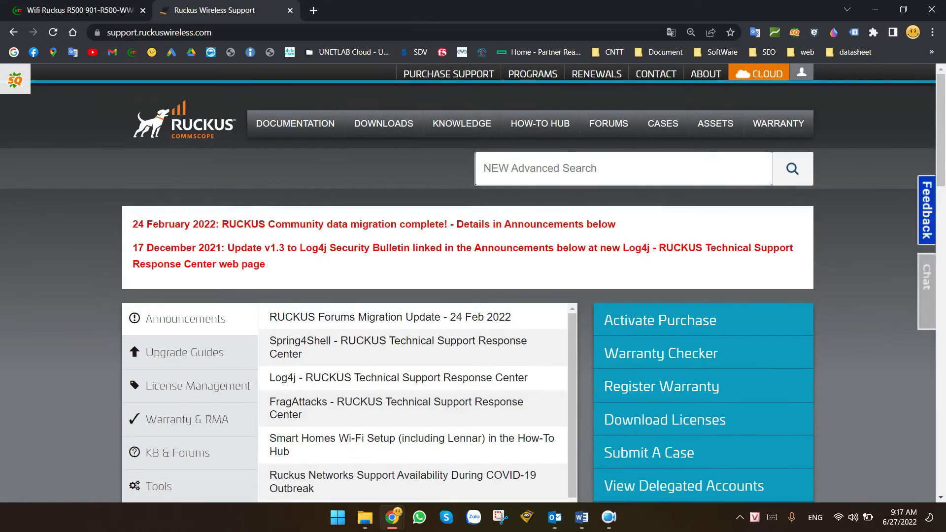
# Filter /software to Ruckus R500 and open the Unleashed 200.7.10.202.127 R500 download page.
pyautogui.hotkey('ctrl', 'l')
pyautogui.write('support.ruckuswireless.com/software')
pyautogui.press('Return')
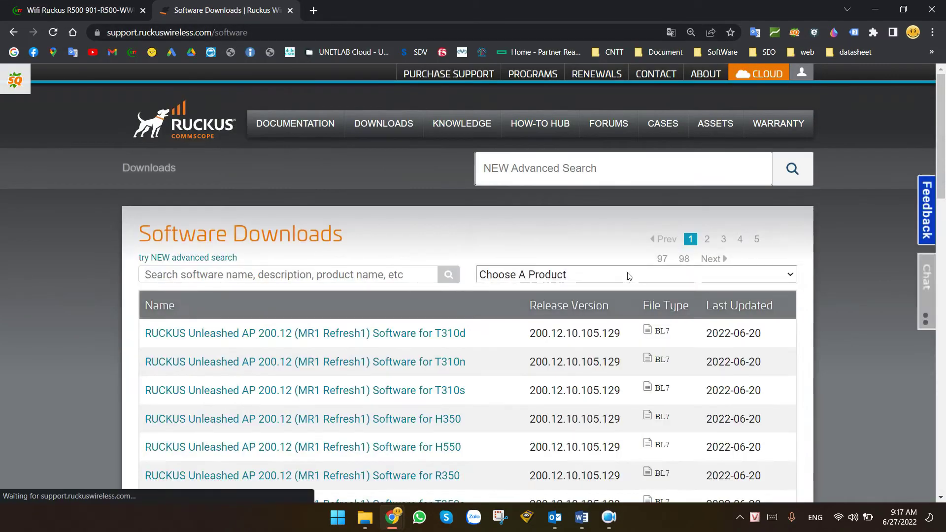
pyautogui.click(627, 274)
pyautogui.scroll(-20, 594, 177)
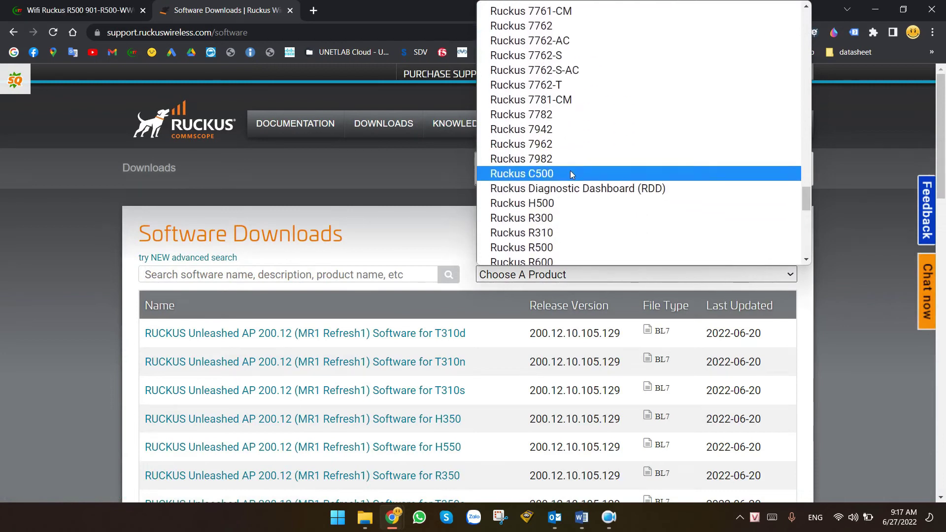
pyautogui.click(537, 138)
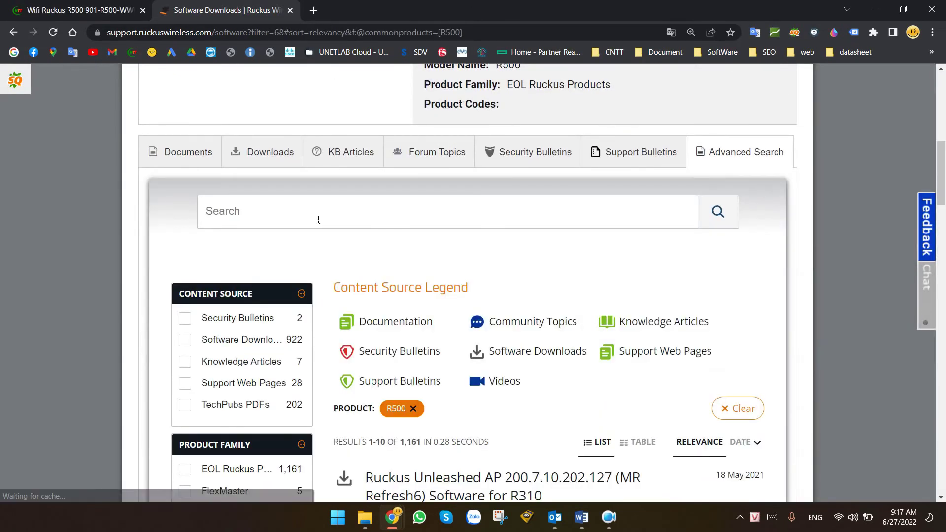
pyautogui.click(263, 152)
pyautogui.scroll(-10, 471, 256)
pyautogui.hotkey('ctrl', 'f')
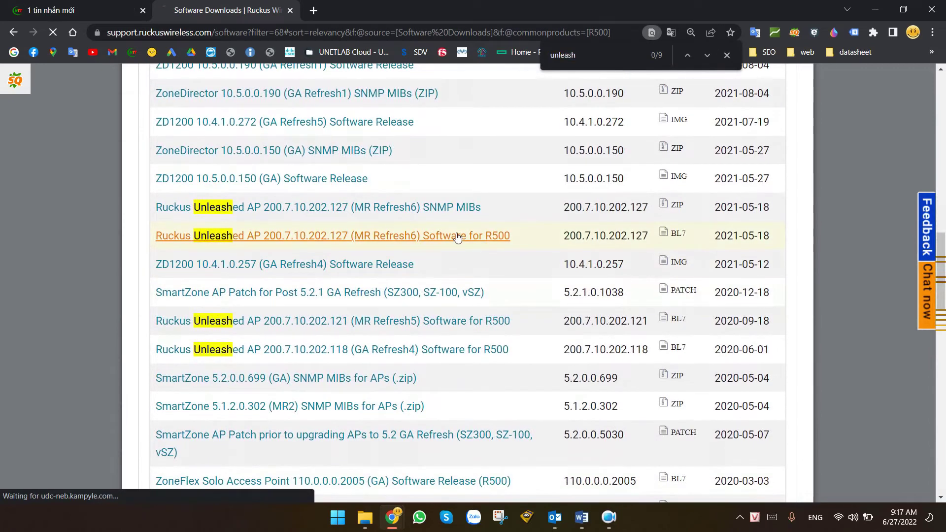
pyautogui.click(485, 236)
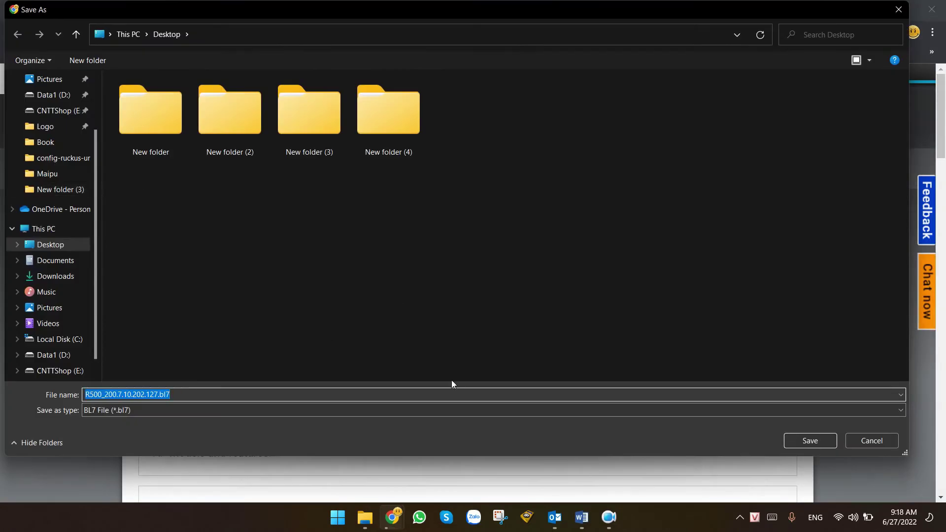
# Save R500_200.7.10.202.127.bl7 to the Desktop and close the support tab.
pyautogui.click(808, 441)
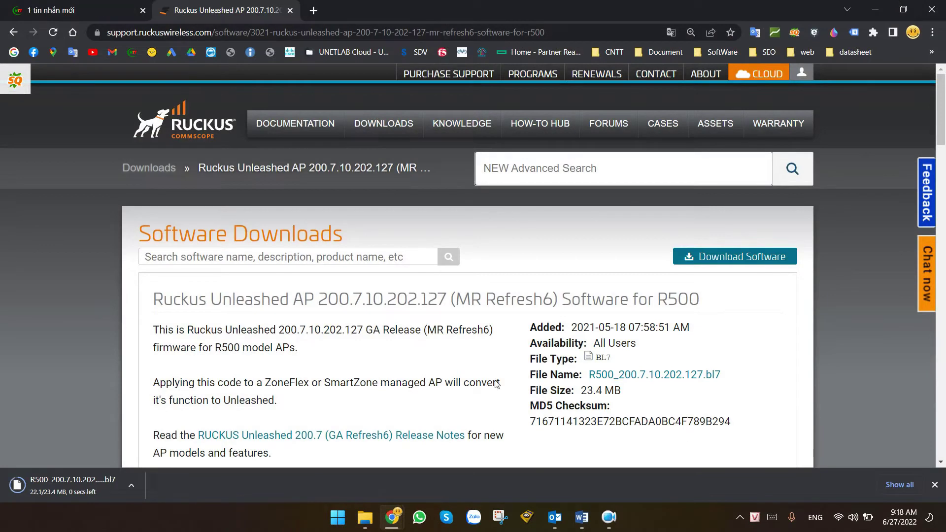
pyautogui.hotkey('ctrl', 'w')
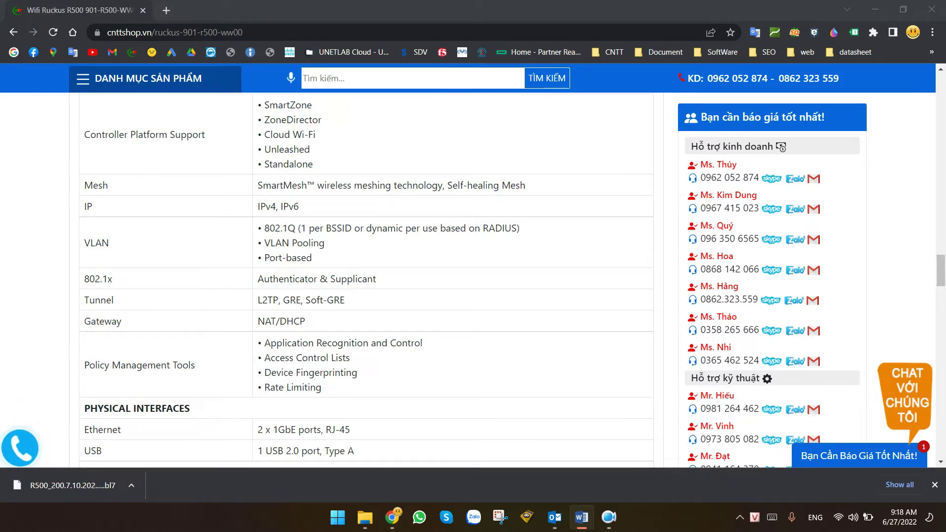
# Launch Advanced IP Scanner and scan the 10.10.10.1-254 range.
pyautogui.click(337, 526)
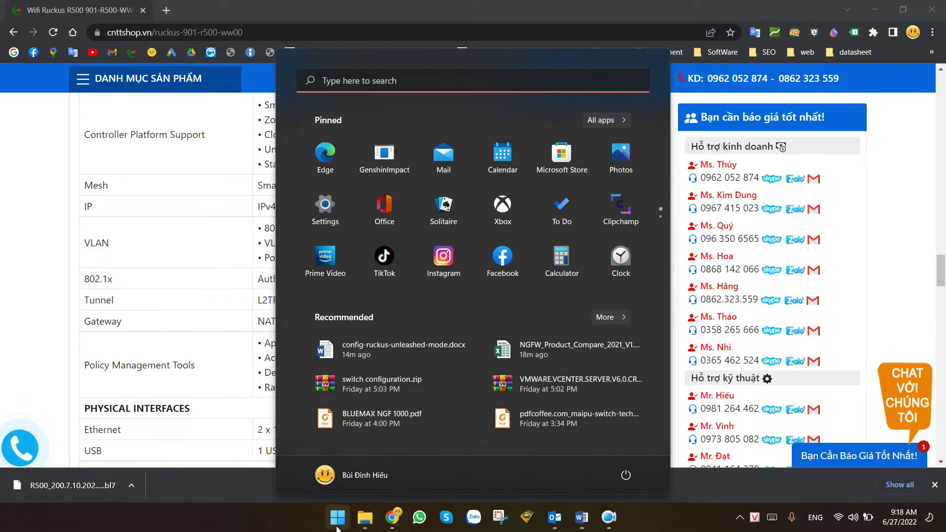
pyautogui.write('advan')
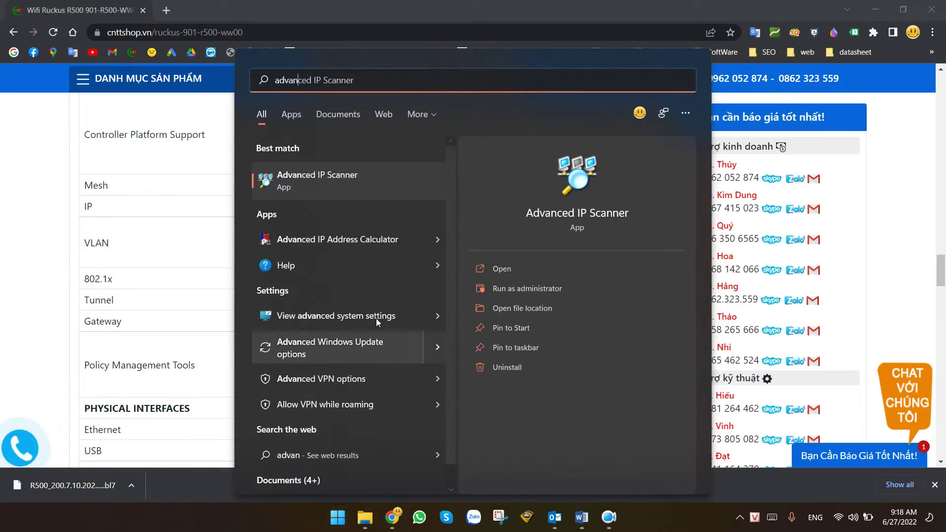
pyautogui.click(331, 174)
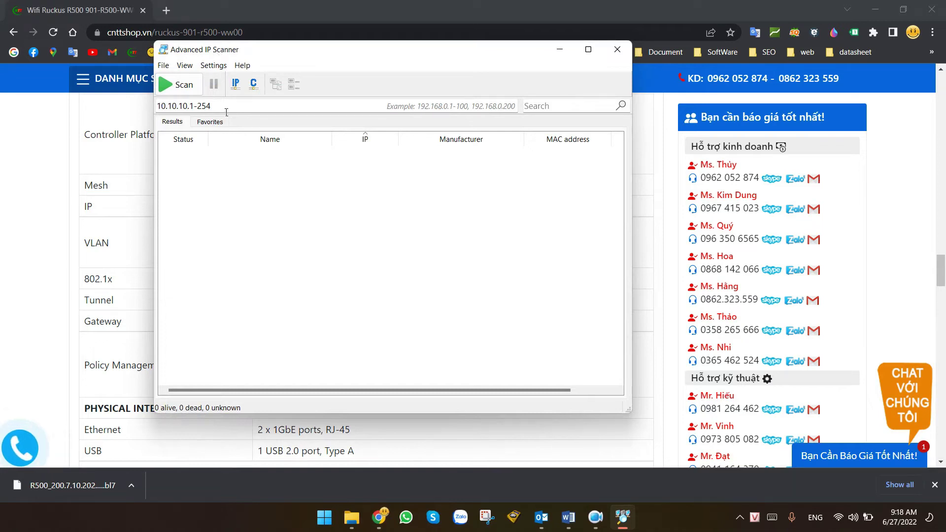
pyautogui.click(162, 107)
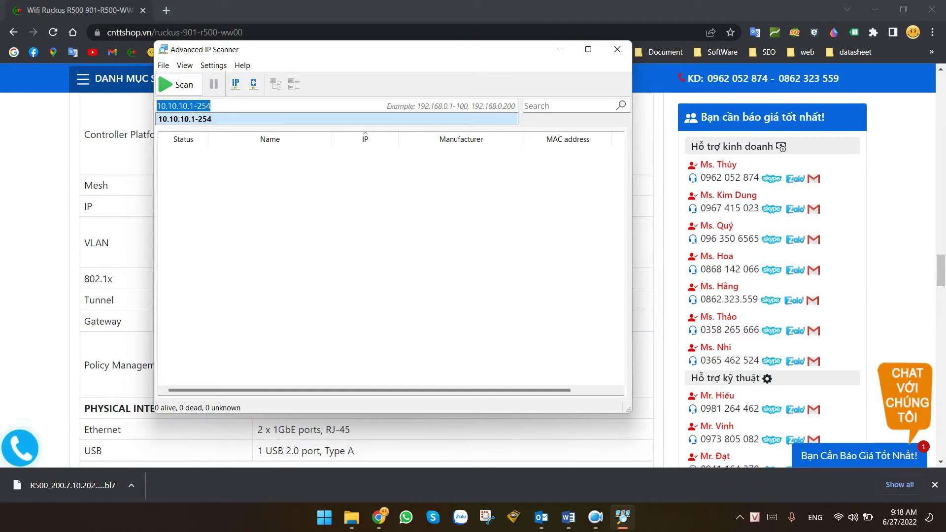
pyautogui.click(191, 109)
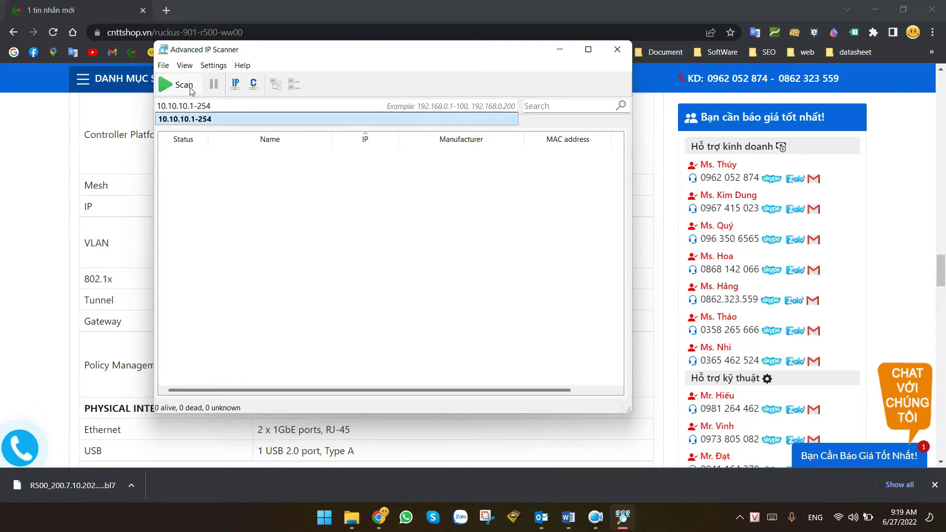
pyautogui.click(177, 85)
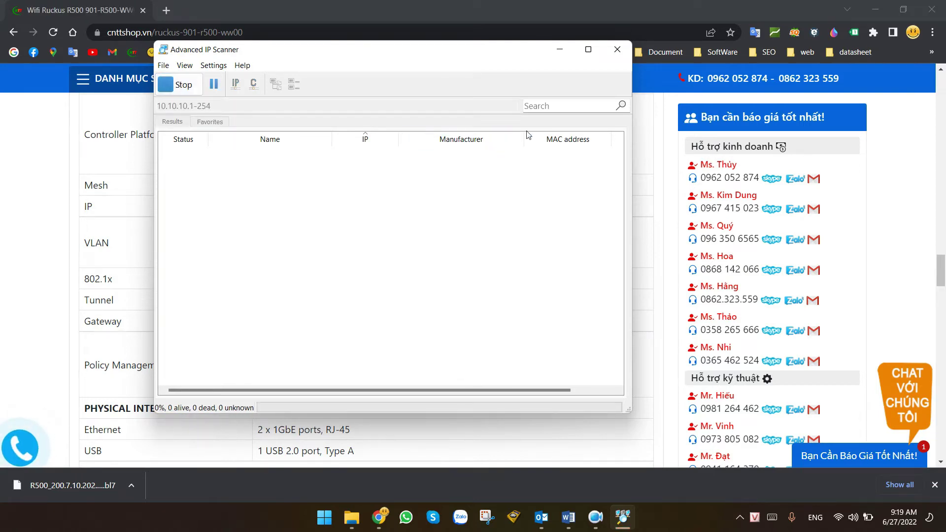
pyautogui.click(560, 110)
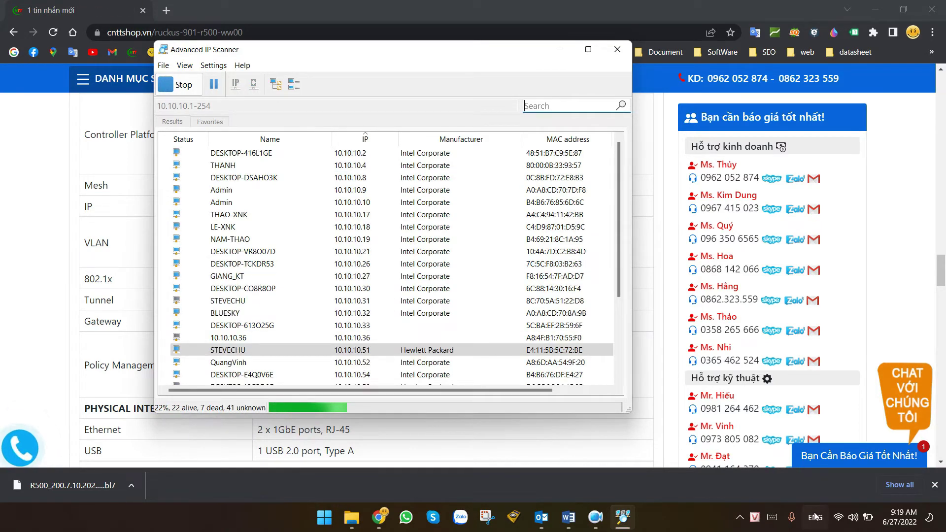
# Check the Wi-Fi list and expand the island-2D8940 network entry.
pyautogui.click(852, 517)
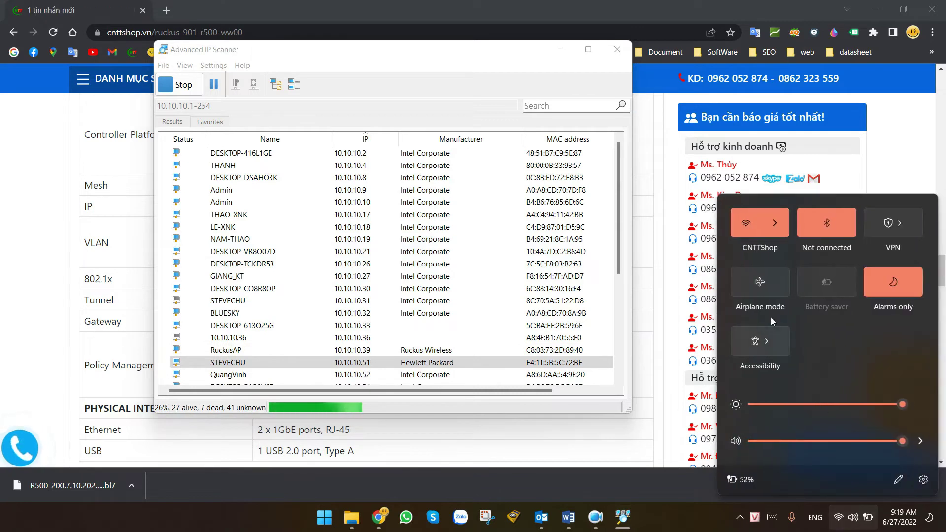
pyautogui.click(779, 230)
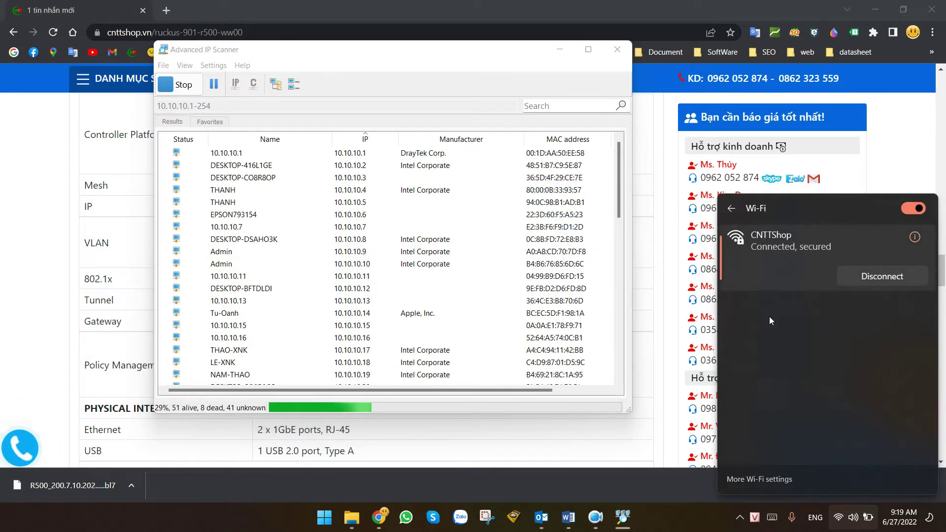
pyautogui.scroll(-1, 767, 290)
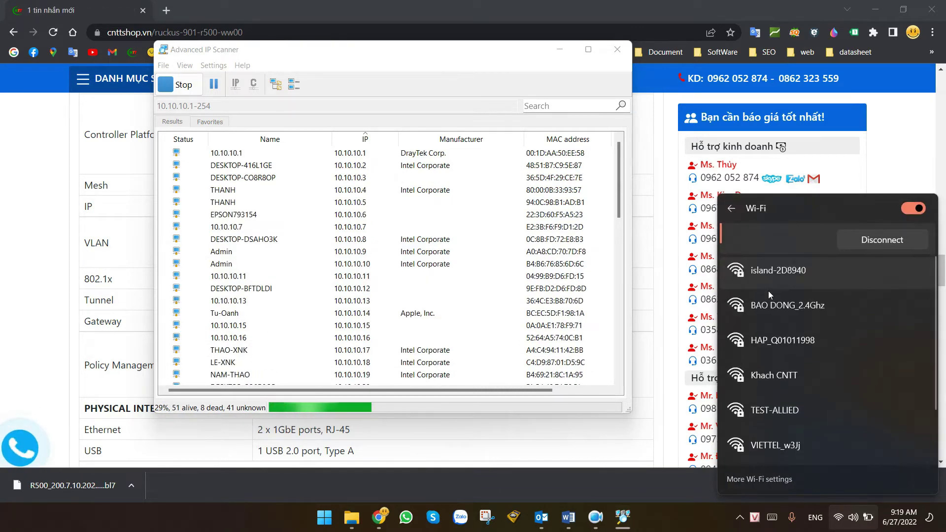
pyautogui.click(775, 266)
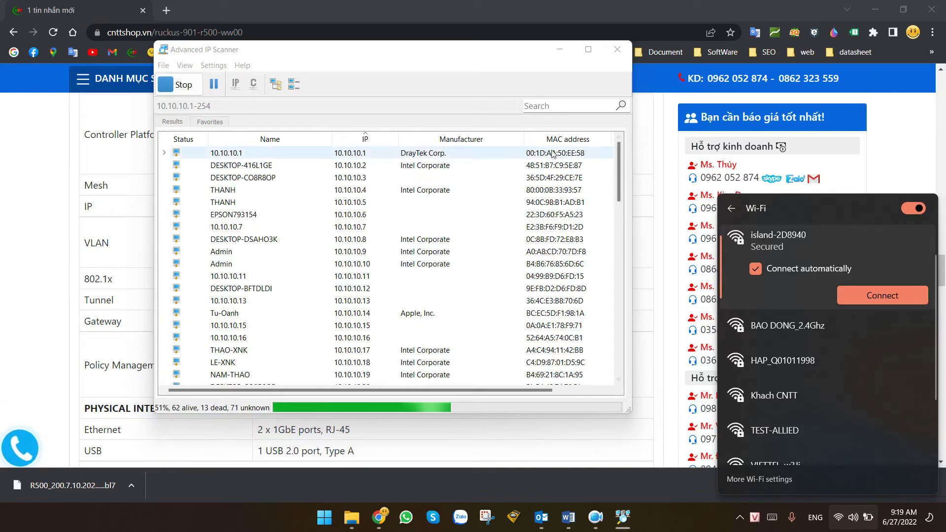
# Filter results to MAC 89:40, select the RuckusAP at 10.10.10.68, and minimize the scanner.
pyautogui.click(554, 112)
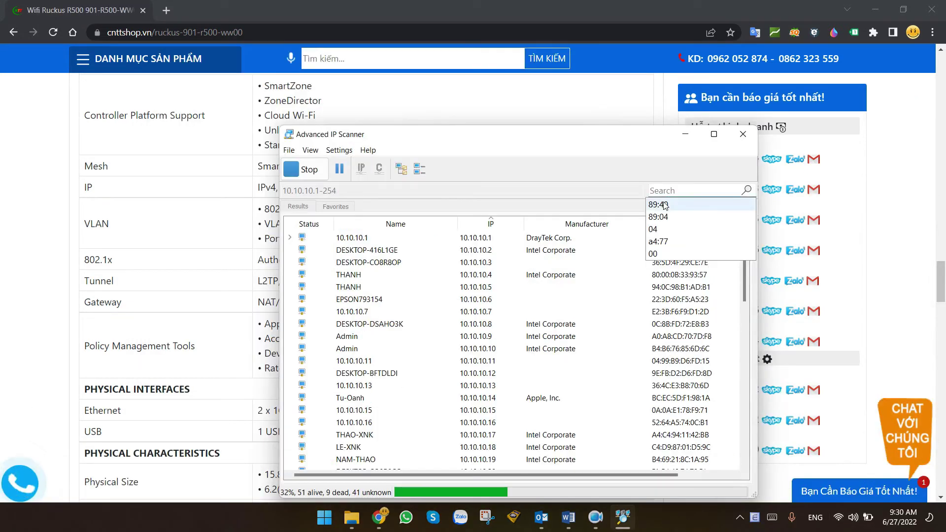
pyautogui.click(670, 205)
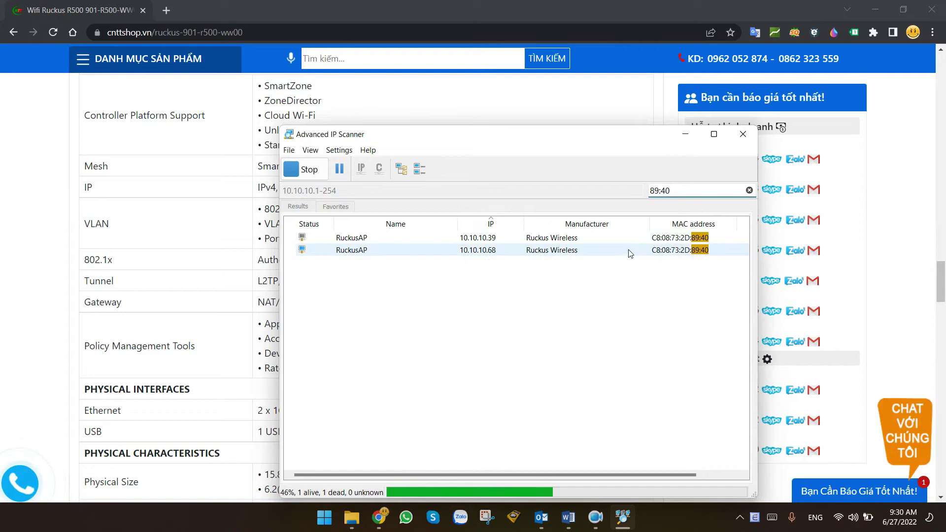
pyautogui.click(495, 250)
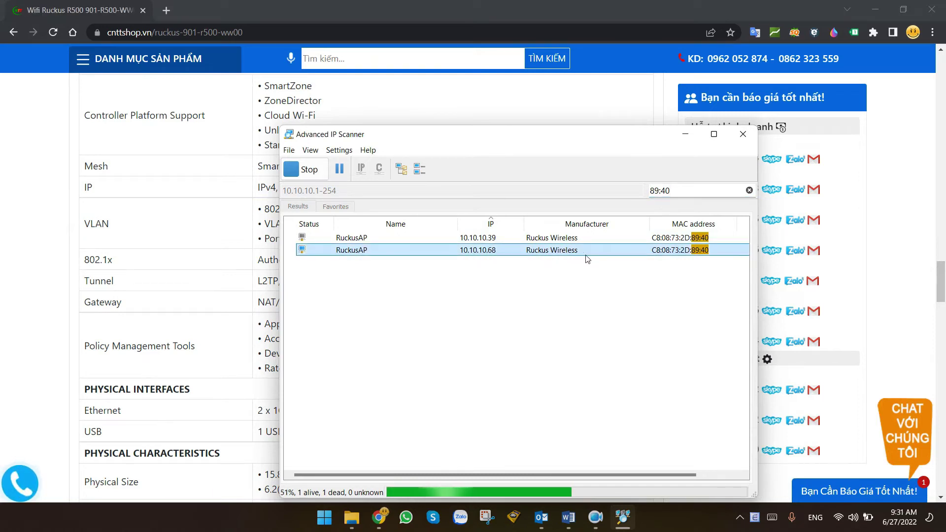
pyautogui.click(691, 135)
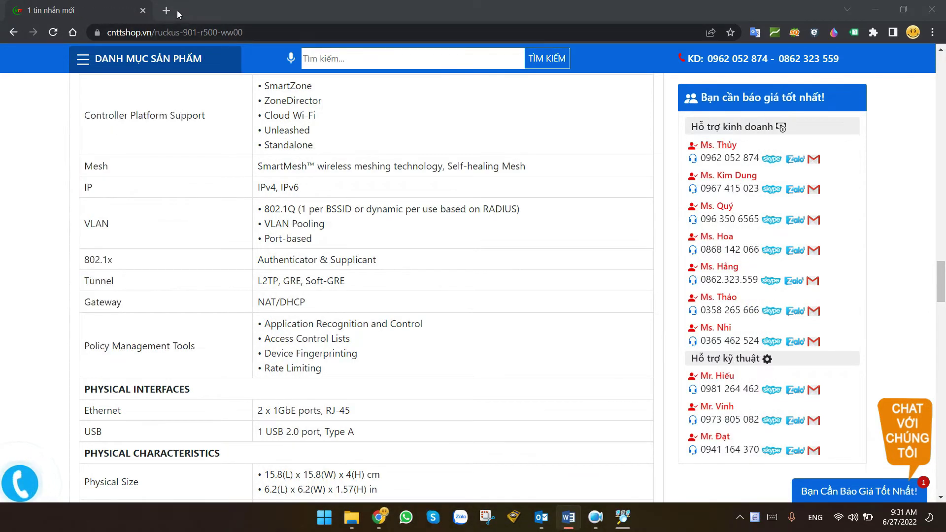
# Open 10.10.10.68 in a new tab and proceed past the certificate warning.
pyautogui.click(170, 10)
pyautogui.write('10.10.10.68')
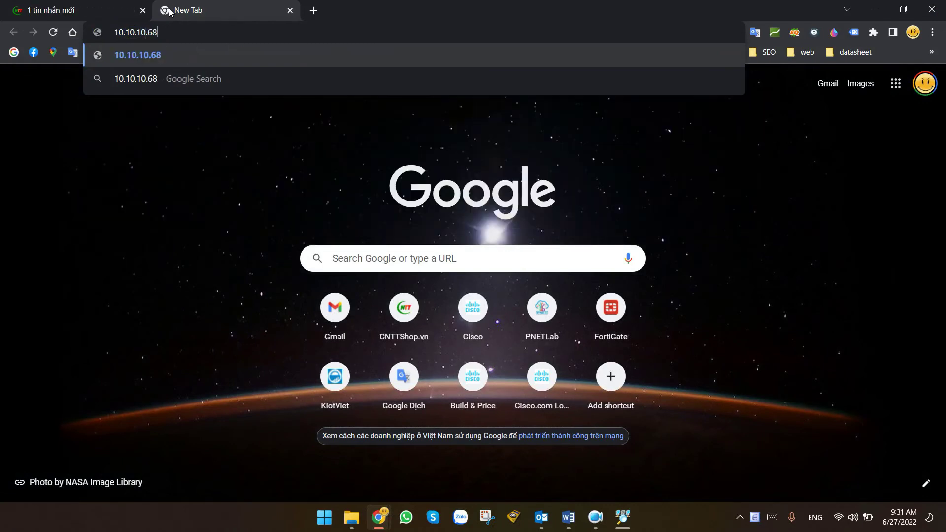
pyautogui.press('Return')
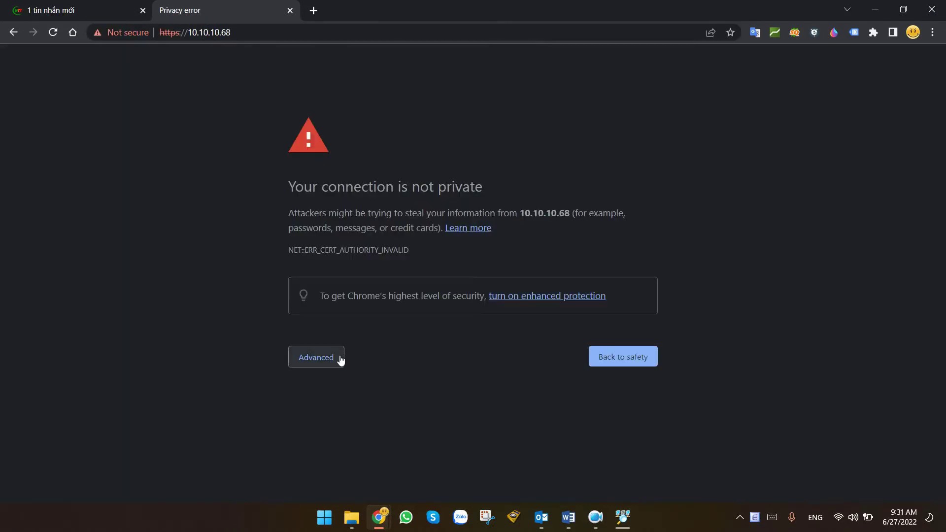
pyautogui.click(338, 358)
pyautogui.click(345, 452)
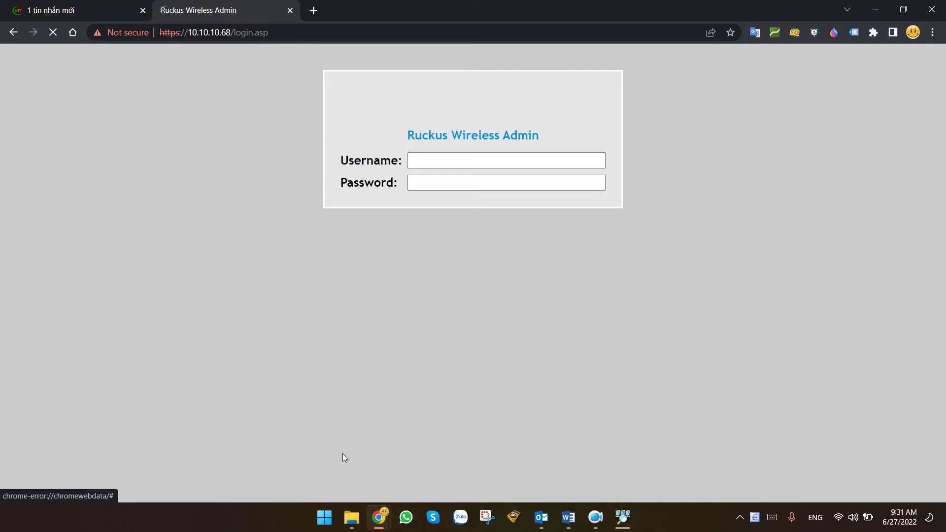
# Log in to the Ruckus admin page with the default username and password.
pyautogui.click(433, 166)
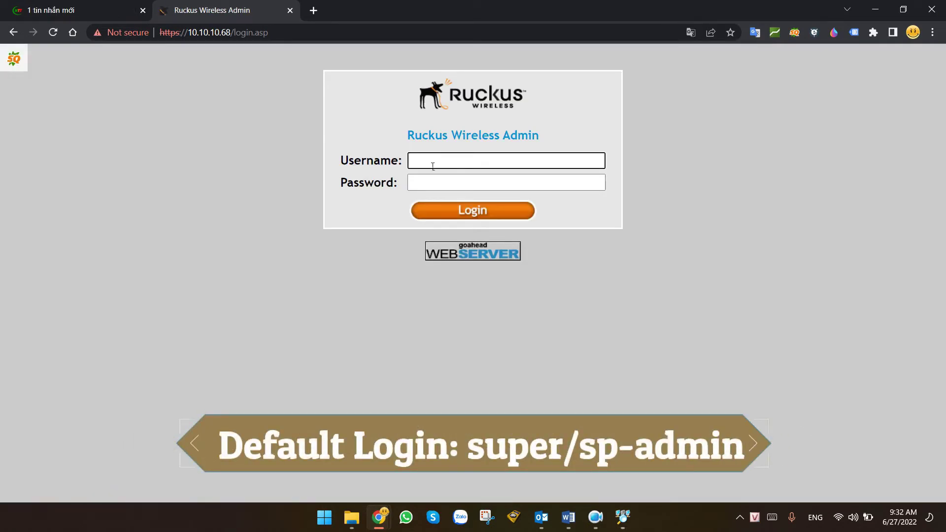
pyautogui.write('super')
pyautogui.press('Tab')
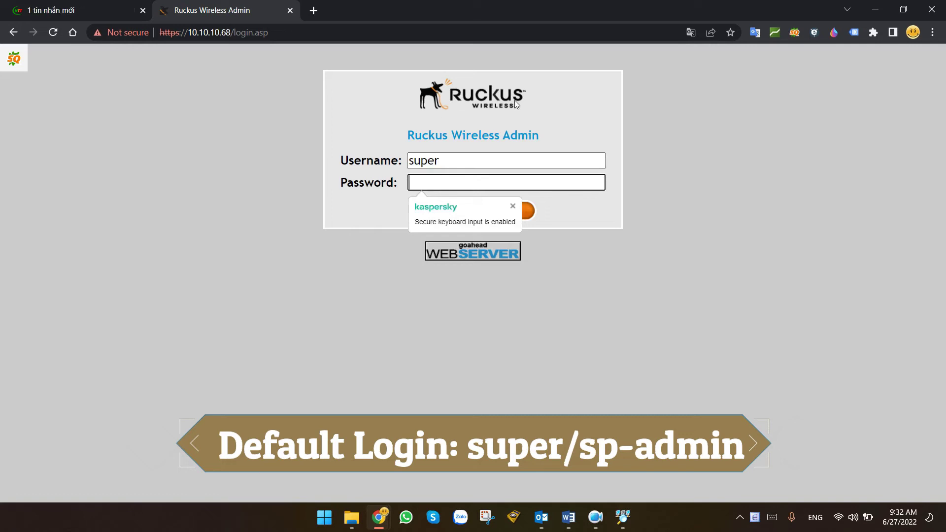
pyautogui.write('sp-admin')
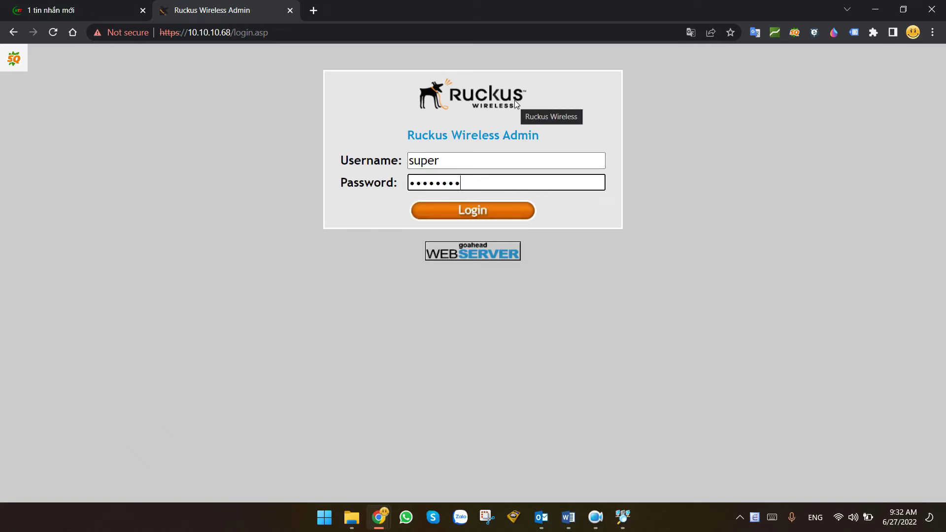
pyautogui.press('Return')
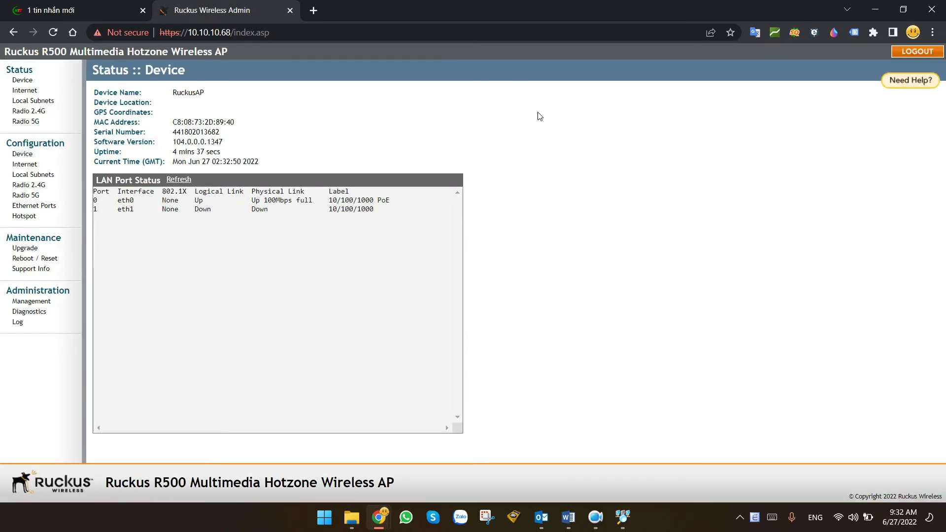
# Upgrade the AP under Maintenance > Upgrade using the local R500_200.7.10.202.127.bl7 file.
pyautogui.click(24, 252)
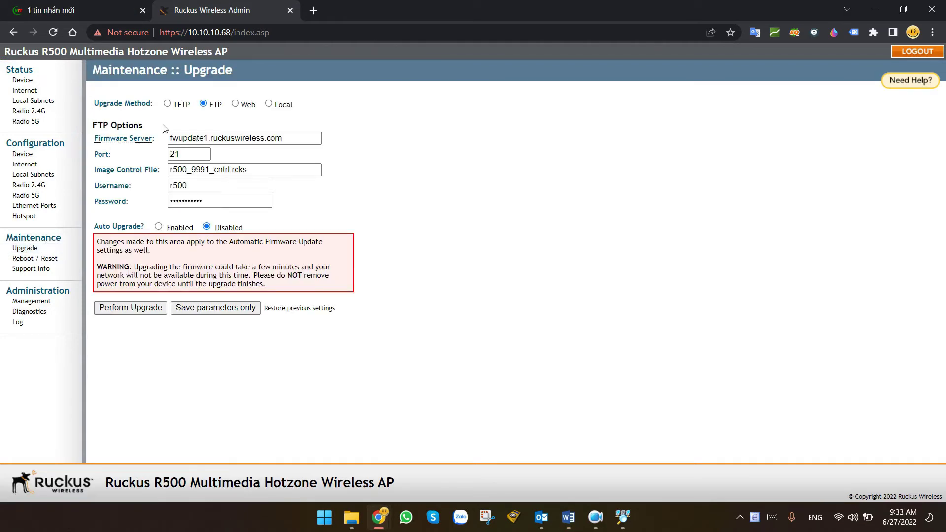
pyautogui.click(274, 108)
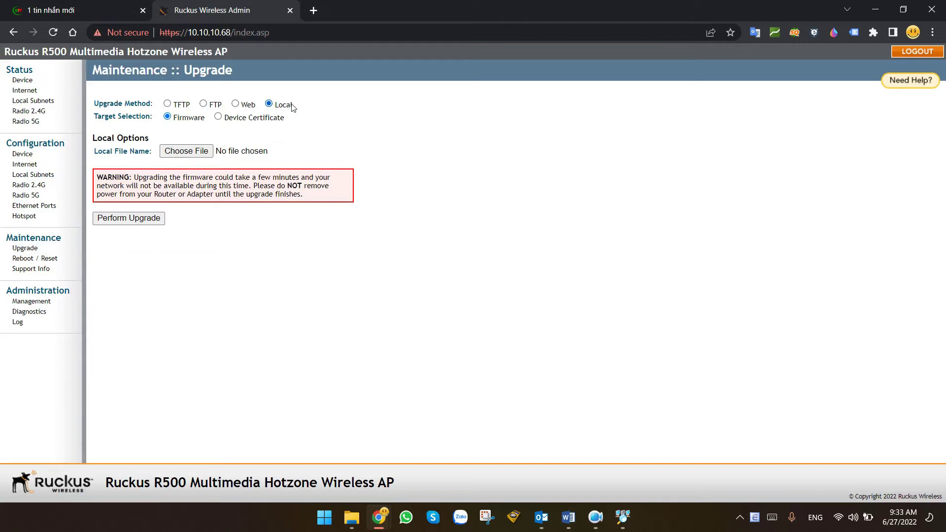
pyautogui.doubleClick(142, 106)
pyautogui.click(368, 120)
pyautogui.click(193, 152)
pyautogui.click(325, 257)
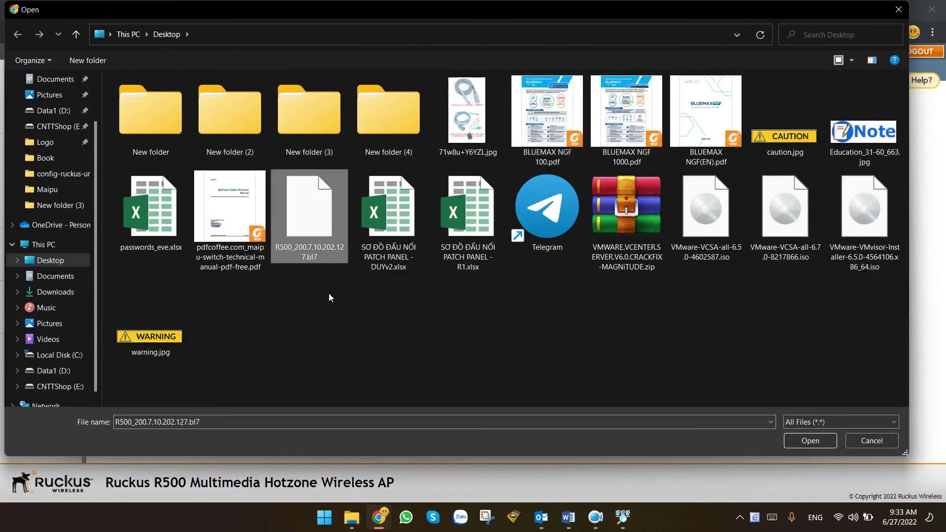
pyautogui.click(810, 440)
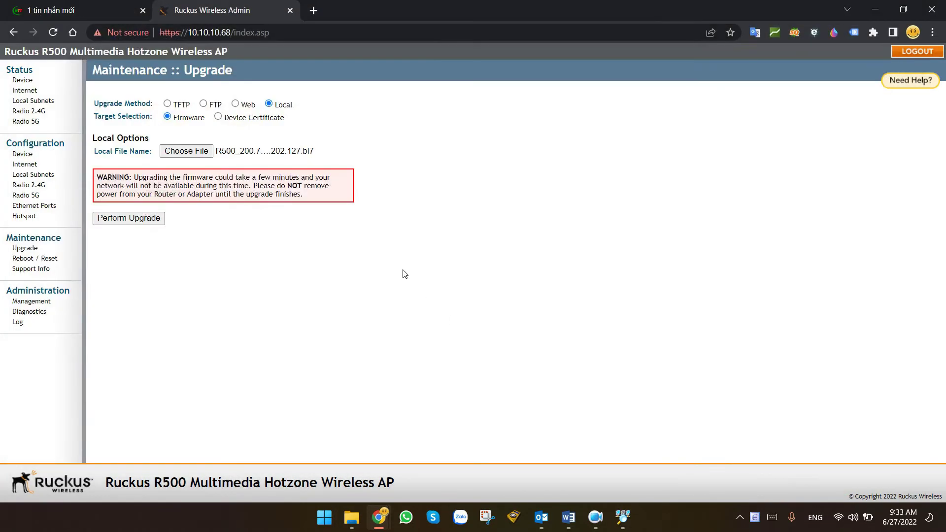
pyautogui.click(143, 218)
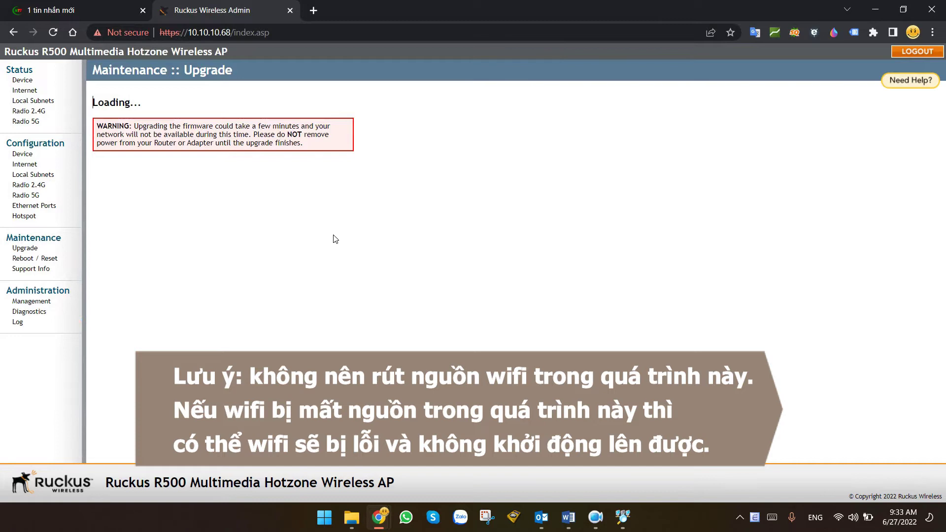
pyautogui.hotkey('alt', 'Tab')
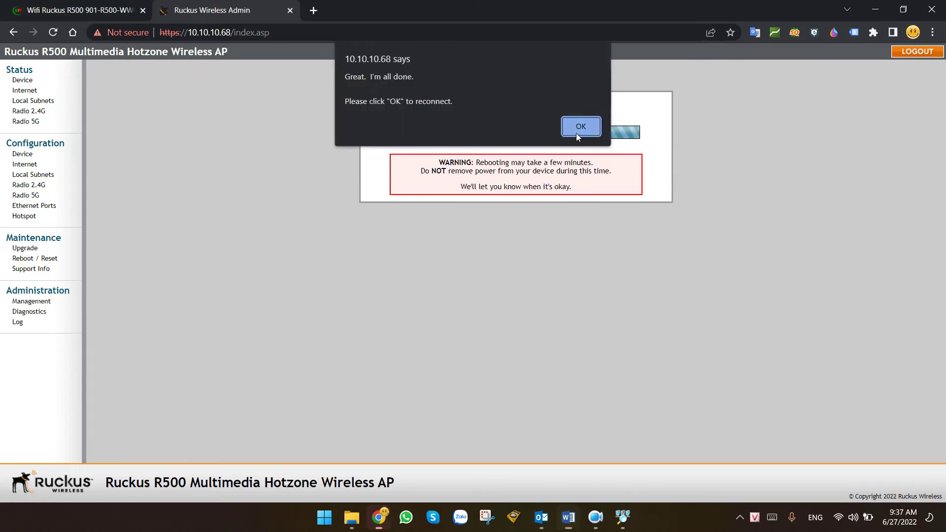
# Acknowledge the reboot notice and expand Configure.Me-2D8940 in the Wi-Fi list.
pyautogui.click(577, 132)
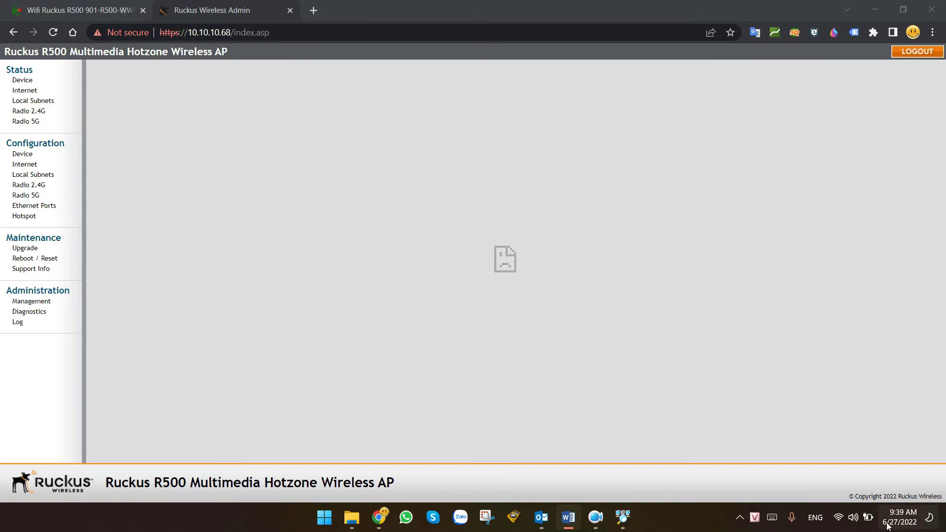
pyautogui.click(852, 517)
pyautogui.click(776, 226)
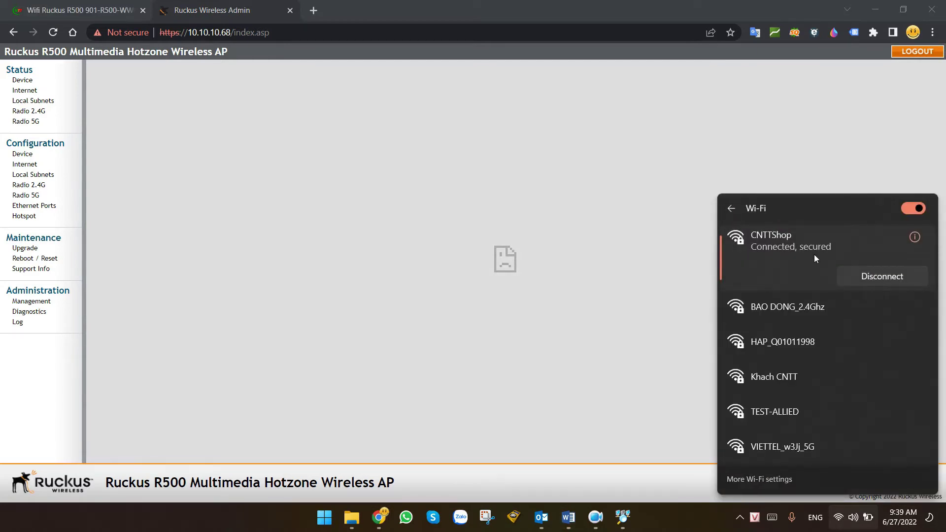
pyautogui.scroll(-1, 814, 255)
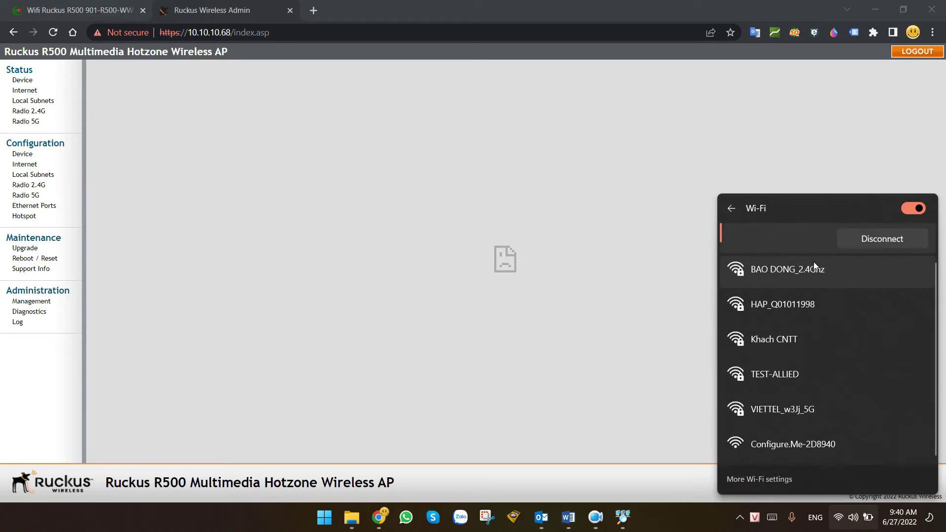
pyautogui.click(799, 451)
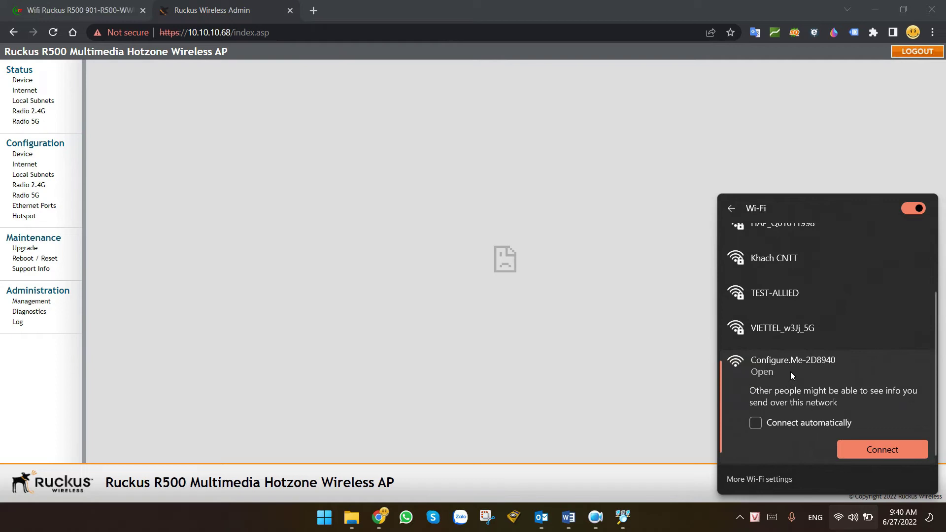
pyautogui.click(693, 155)
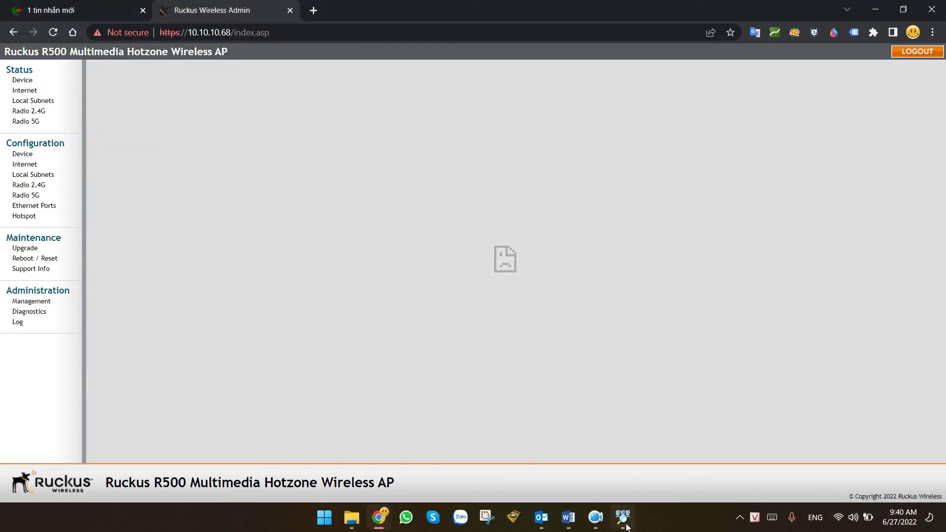
# Rescan in Advanced IP Scanner, filter to MAC 89:40 and select the RuckusAP at 10.10.10.68.
pyautogui.click(622, 516)
pyautogui.click(295, 169)
pyautogui.click(662, 191)
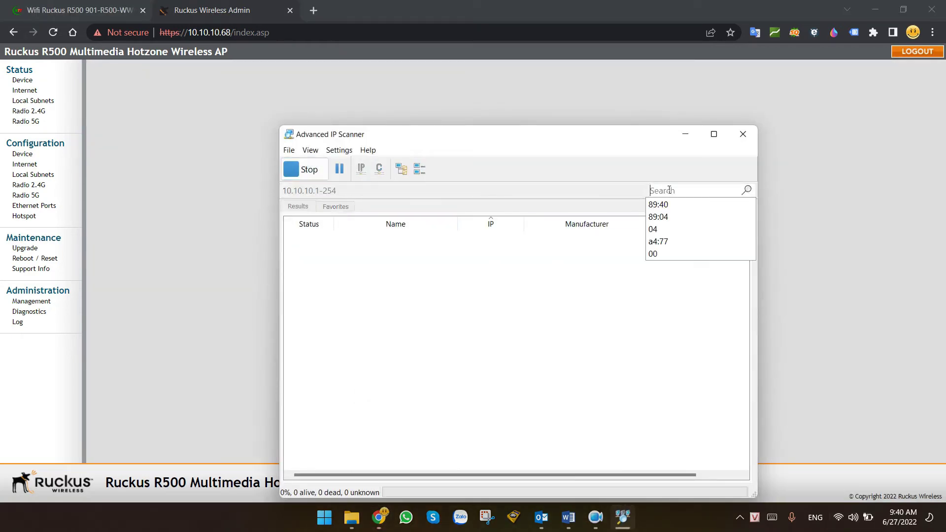
pyautogui.click(665, 205)
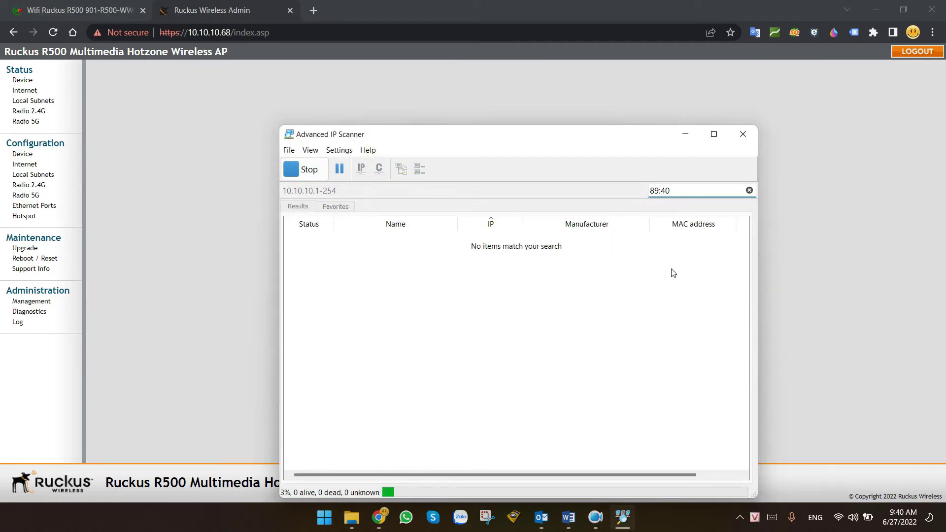
pyautogui.moveTo(576, 139); pyautogui.dragTo(655, 94)
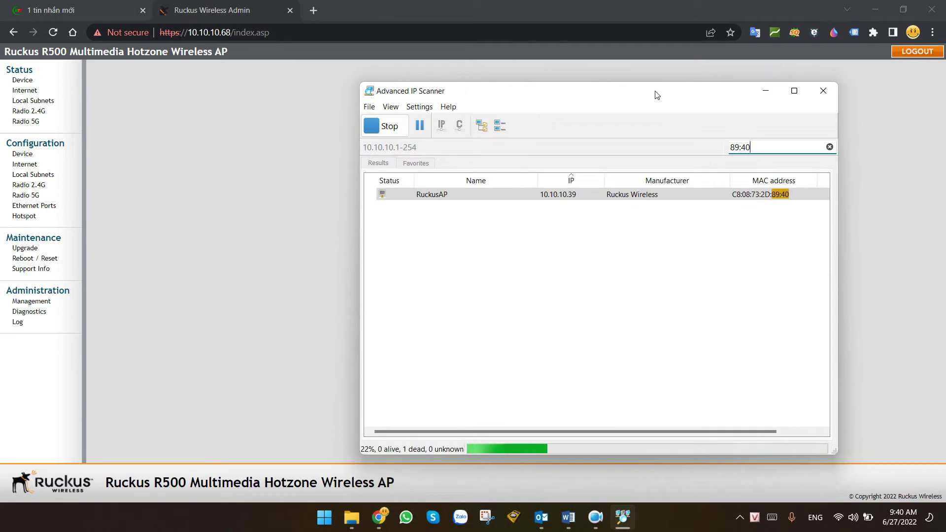
pyautogui.click(565, 196)
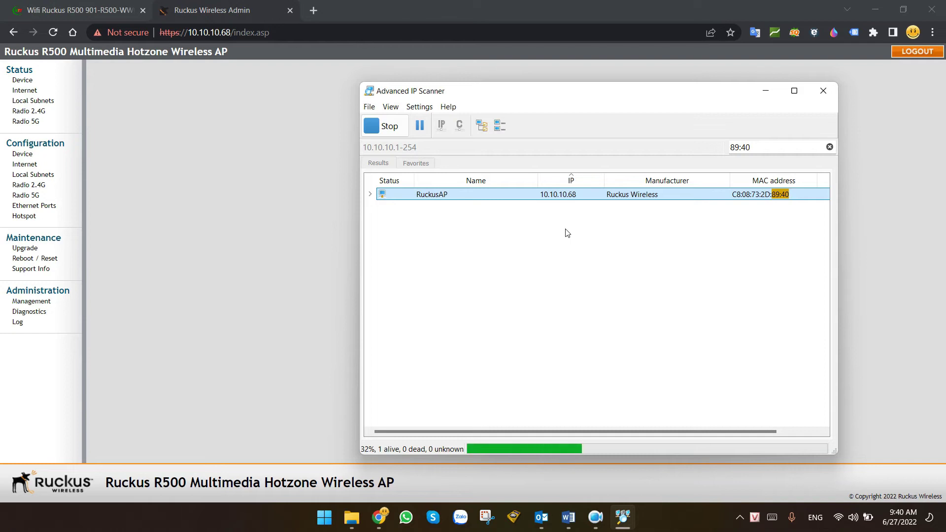
pyautogui.click(331, 32)
pyautogui.press('BackSpace')
pyautogui.press('Return')
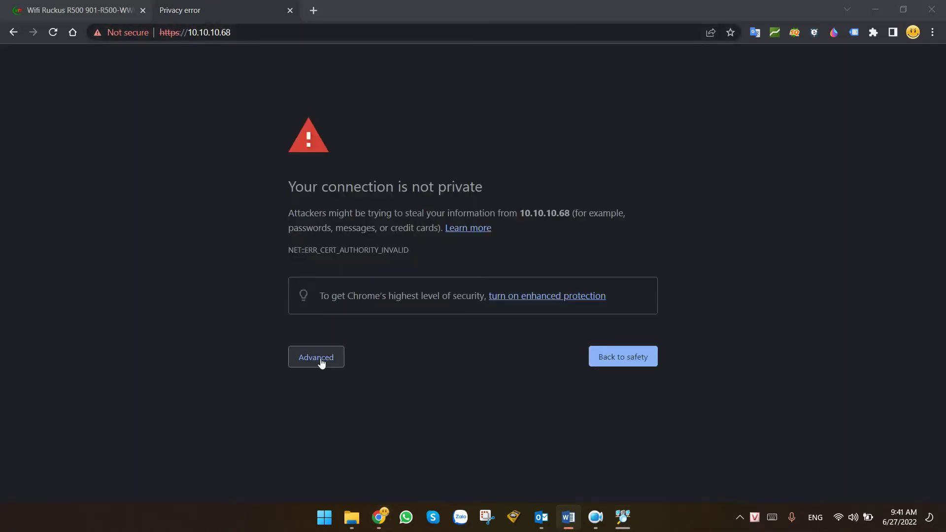
# Proceed past the certificate warning to 10.10.10.68 and advance the Unleashed wizard to its System step.
pyautogui.click(320, 357)
pyautogui.click(351, 452)
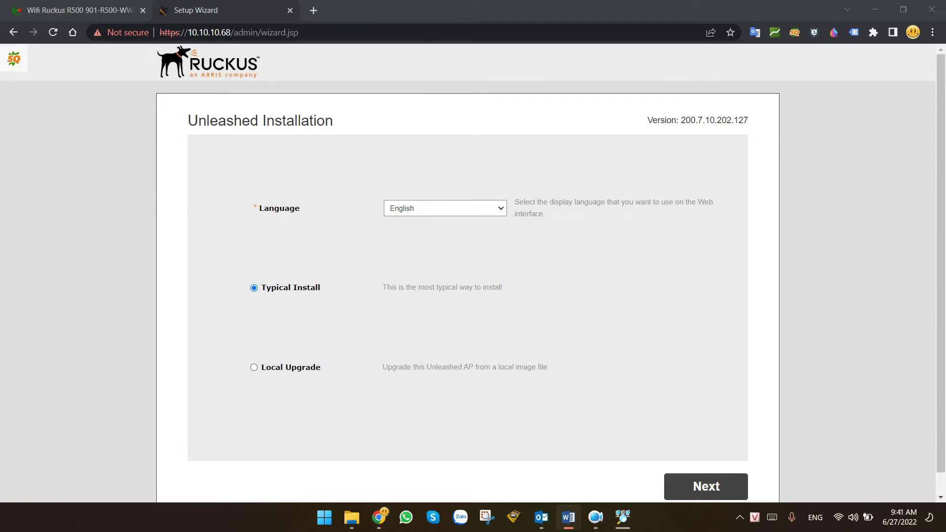
pyautogui.scroll(-1, 714, 444)
pyautogui.click(716, 468)
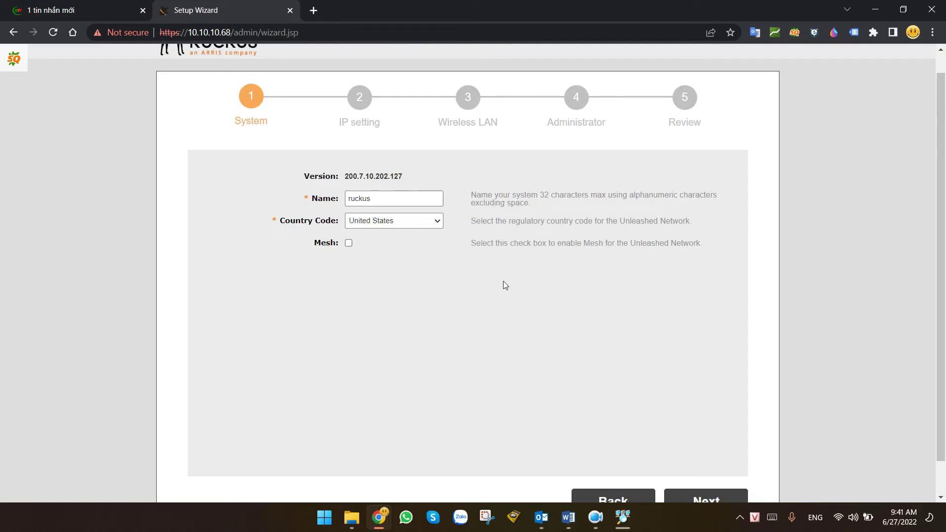
pyautogui.scroll(-1, 500, 279)
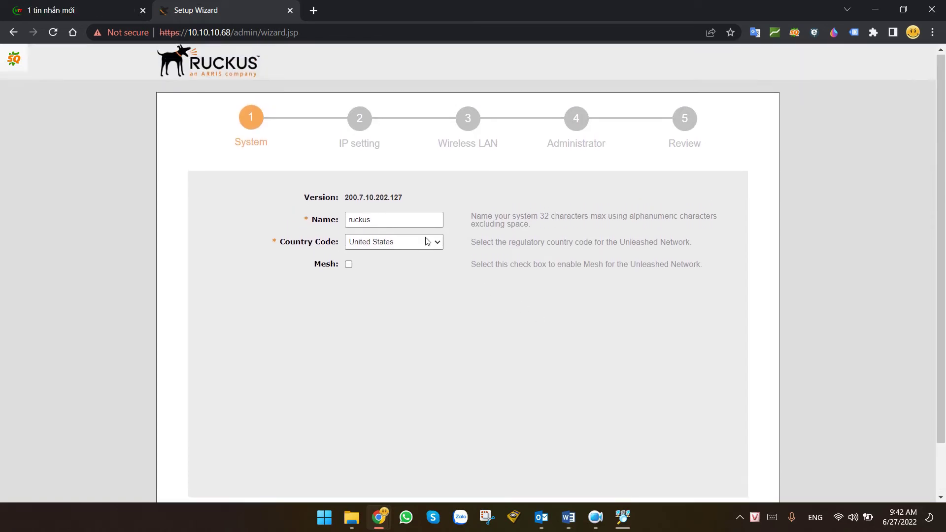
# Open the Ruckus R500 datasheet PDF from the cnttshop product page and scroll to page 5.
pyautogui.click(83, 4)
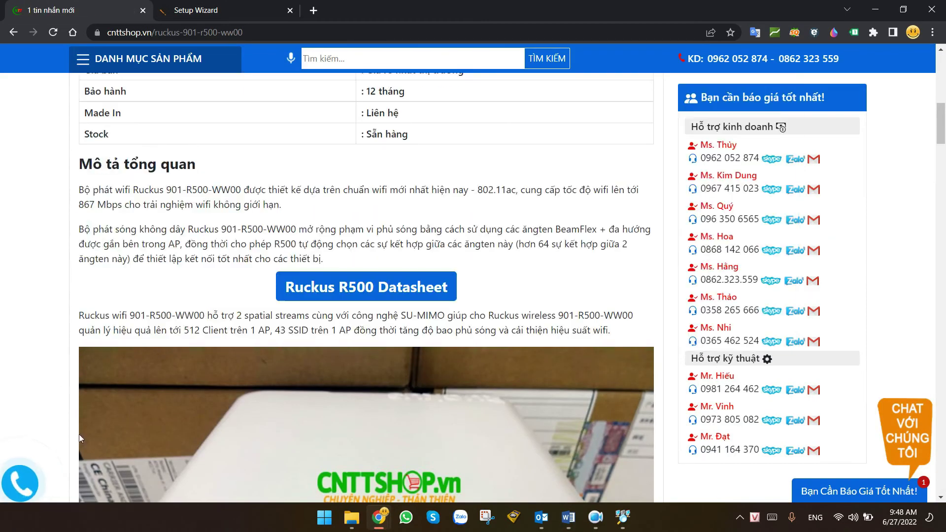
pyautogui.click(359, 290)
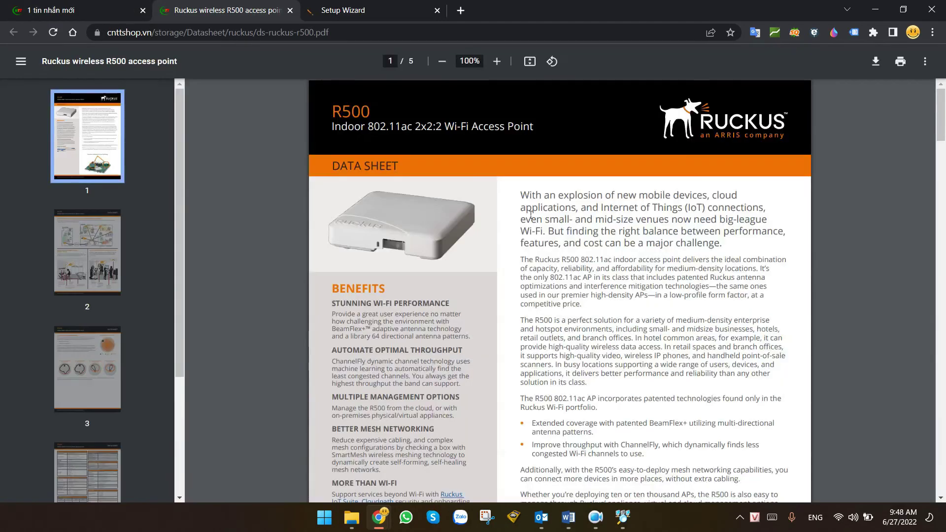
pyautogui.moveTo(942, 130); pyautogui.dragTo(943, 480)
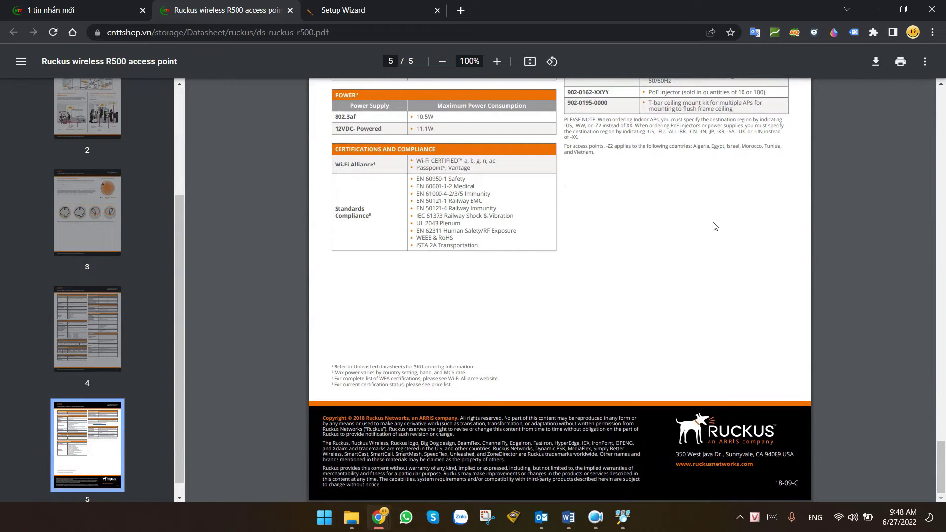
pyautogui.keyDown('ctrl'); pyautogui.scroll(9, 721, 220); pyautogui.keyUp('ctrl')
pyautogui.keyDown('ctrl'); pyautogui.scroll(-3, 660, 429); pyautogui.keyUp('ctrl')
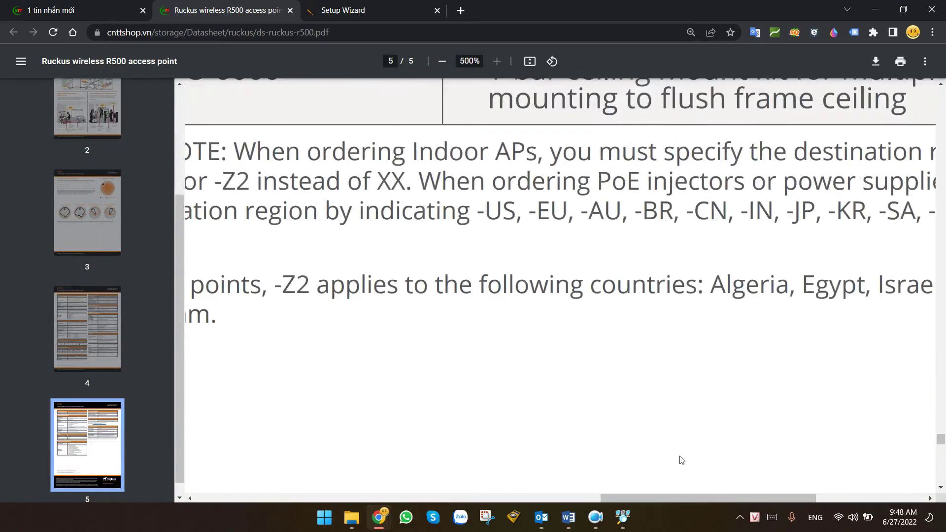
pyautogui.keyDown('ctrl'); pyautogui.scroll(-3, 652, 347); pyautogui.keyUp('ctrl')
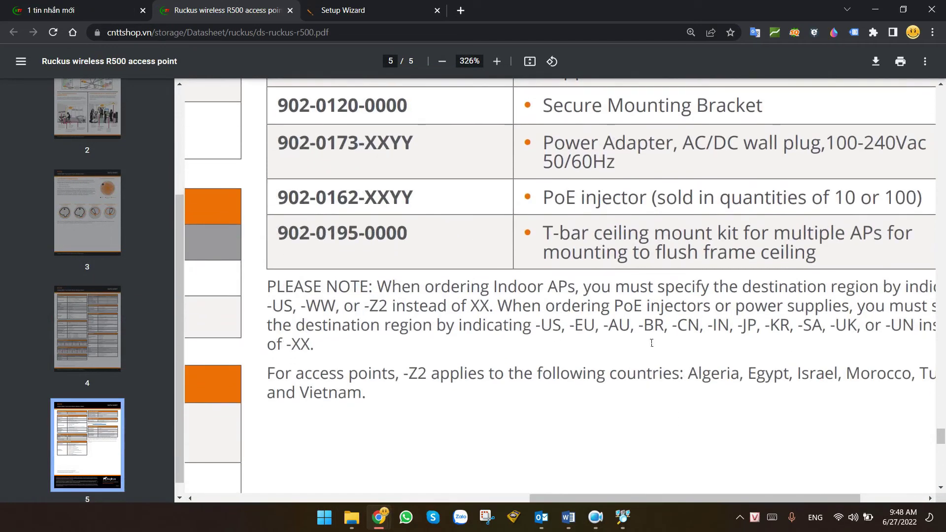
pyautogui.scroll(-2, 654, 341)
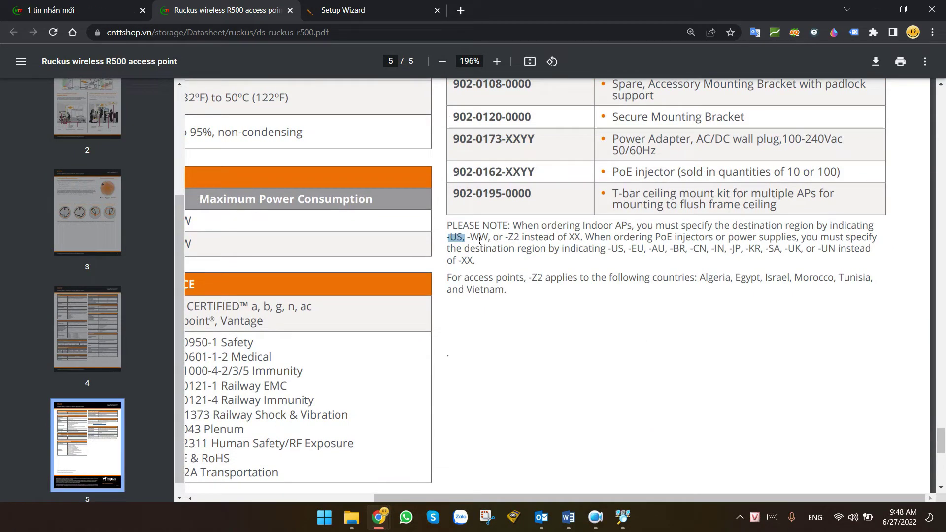
# Highlight the -Z2 region code and its country list, including Vietnam, then return to the Setup Wizard.
pyautogui.click(509, 241)
pyautogui.moveTo(508, 241); pyautogui.dragTo(533, 245)
pyautogui.moveTo(697, 279); pyautogui.dragTo(508, 298)
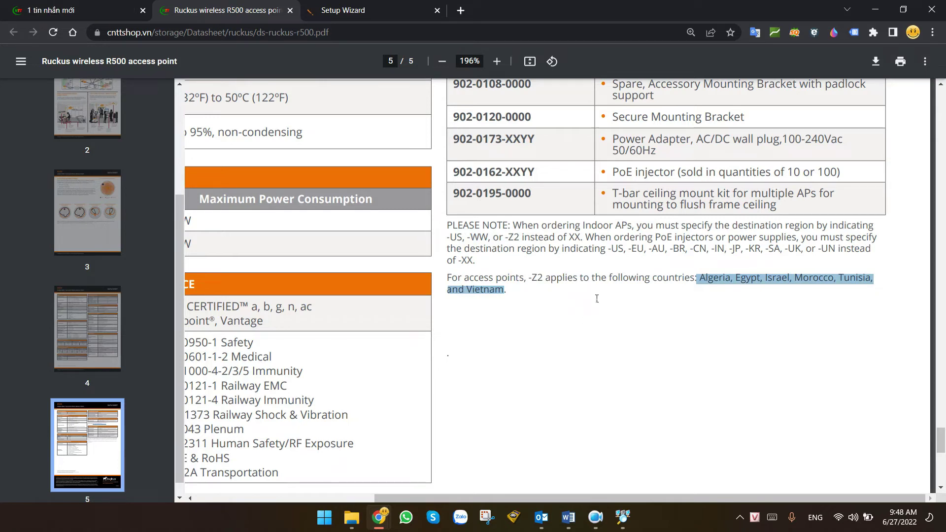
pyautogui.click(479, 243)
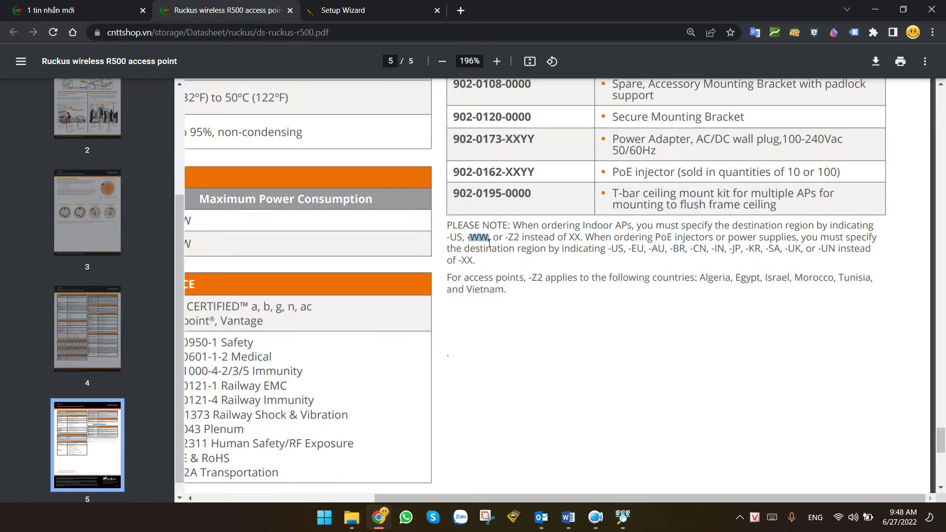
pyautogui.click(365, 10)
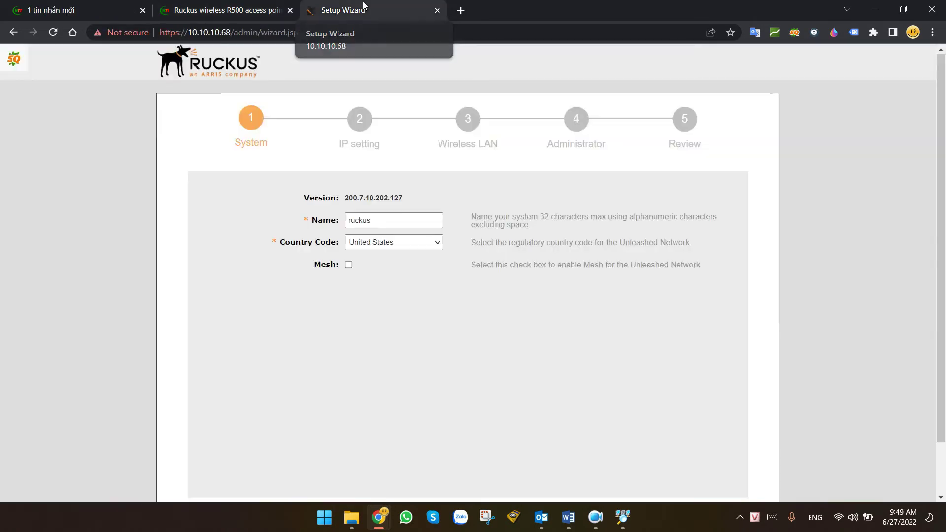
# Set the country code to Viet Nam and rename the system from ruckus to Ruckus-Master.
pyautogui.click(432, 243)
pyautogui.scroll(-5, 400, 351)
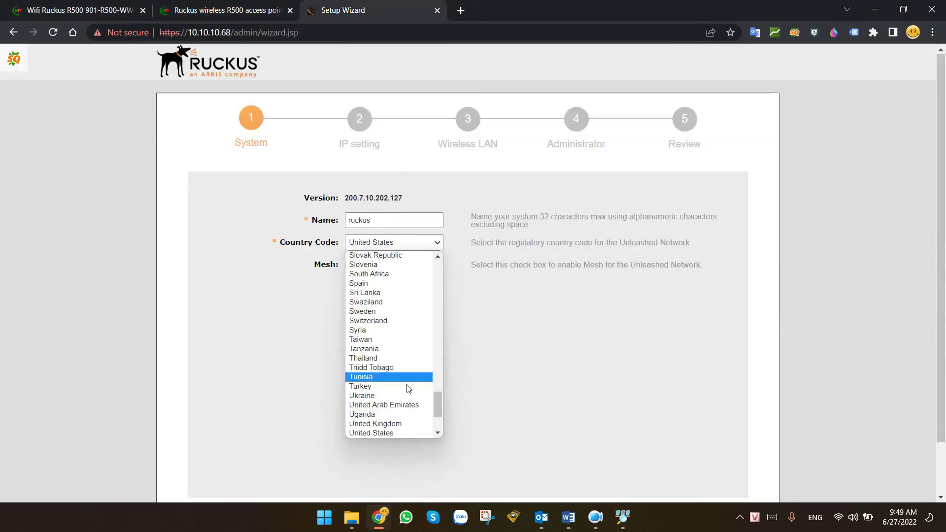
pyautogui.click(379, 386)
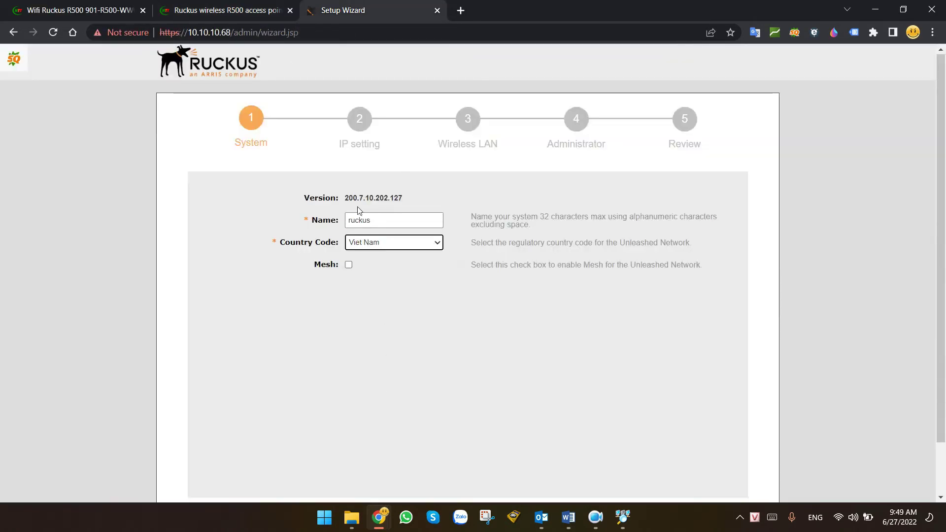
pyautogui.doubleClick(359, 220)
pyautogui.write('R')
pyautogui.write('ucky')
pyautogui.press('BackSpace')
pyautogui.write('us-')
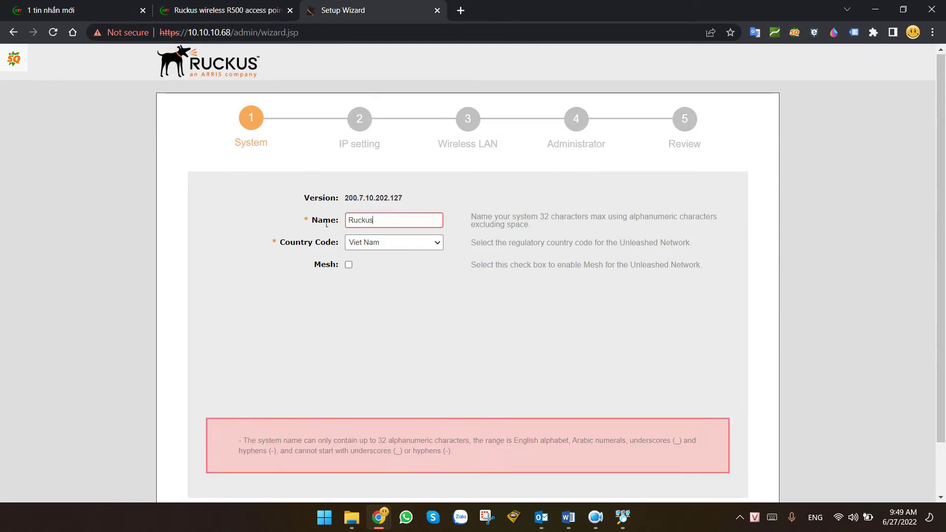
pyautogui.write('Master')
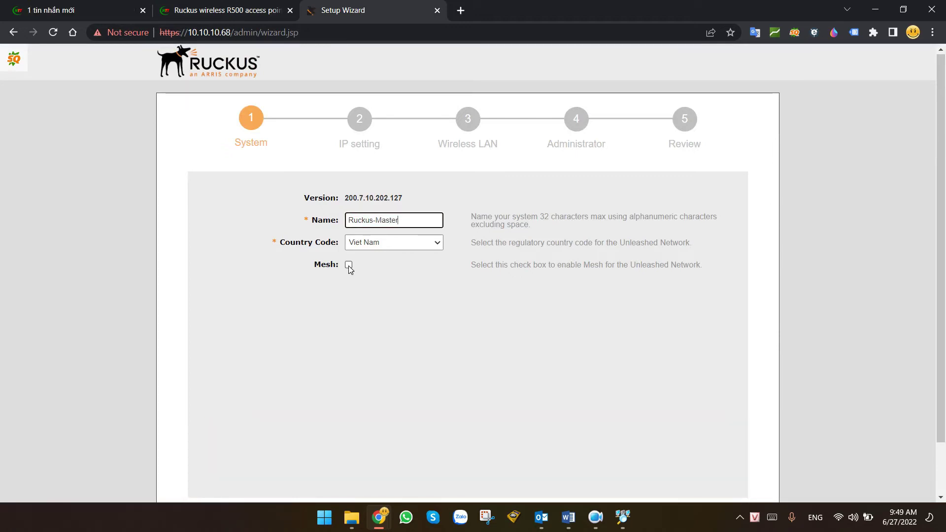
# Toggle Mesh on and back off, leaving it disabled, and continue to the IP setting step.
pyautogui.click(348, 265)
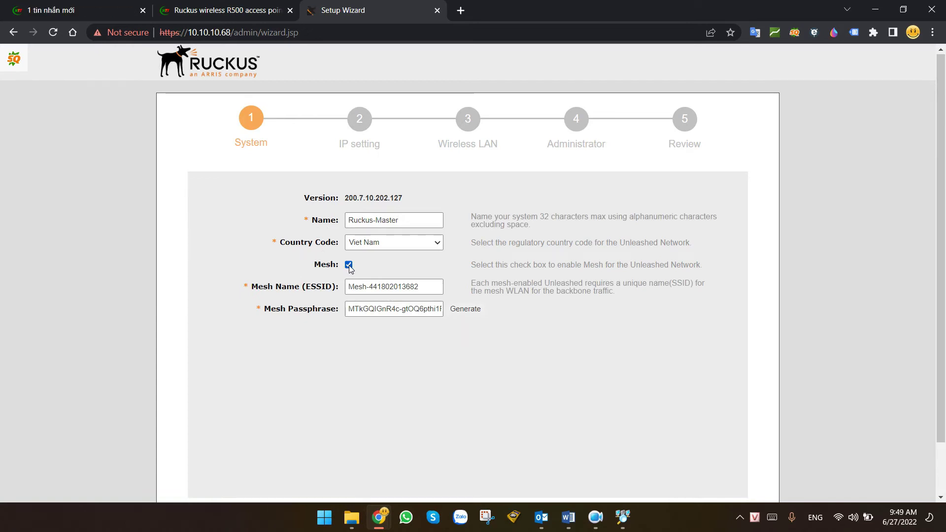
pyautogui.hotkey('alt', 'Tab')
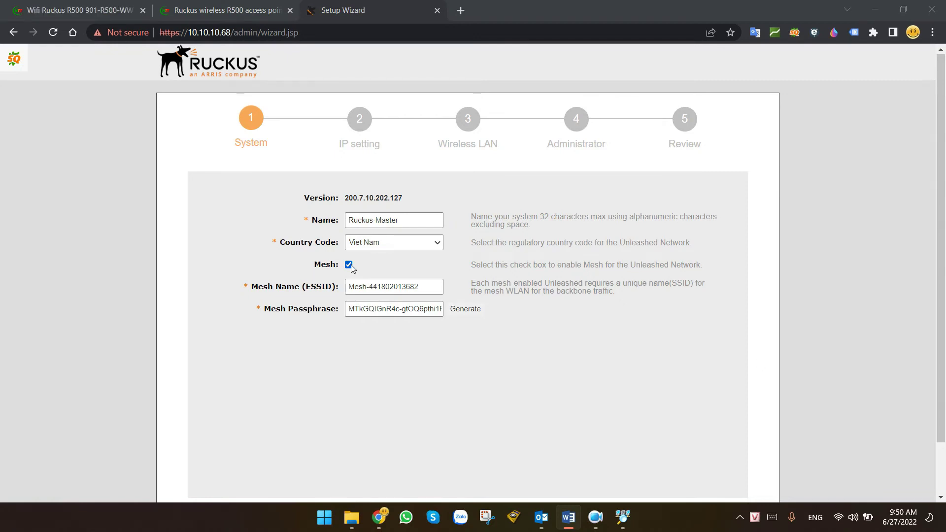
pyautogui.click(349, 265)
pyautogui.scroll(-2, 607, 303)
pyautogui.click(713, 465)
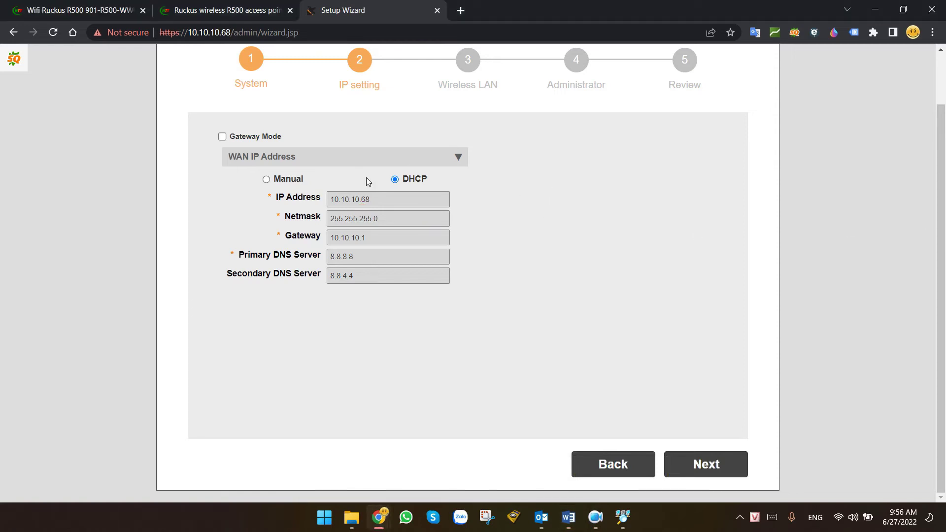
# Inspect Gateway Mode's Router IP 10.10.0.1 and client IP range, then turn Gateway Mode off.
pyautogui.click(222, 136)
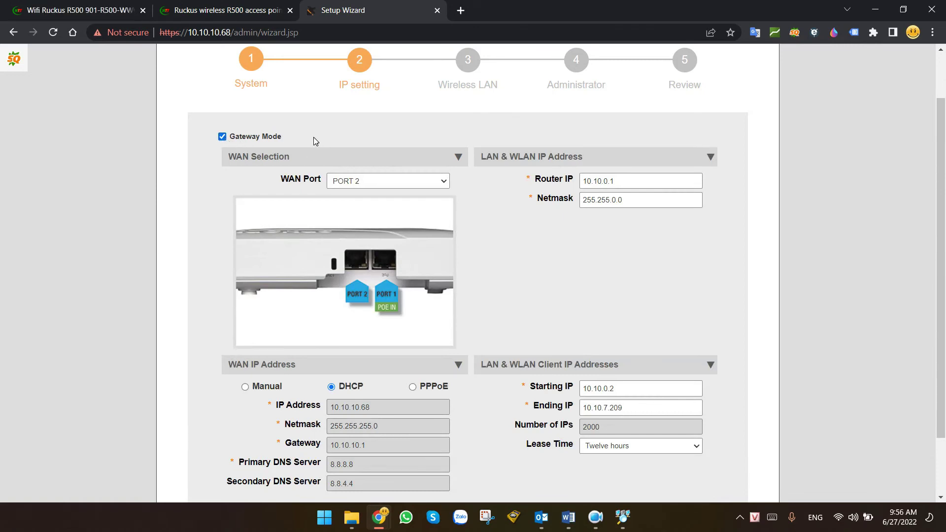
pyautogui.tripleClick(658, 187)
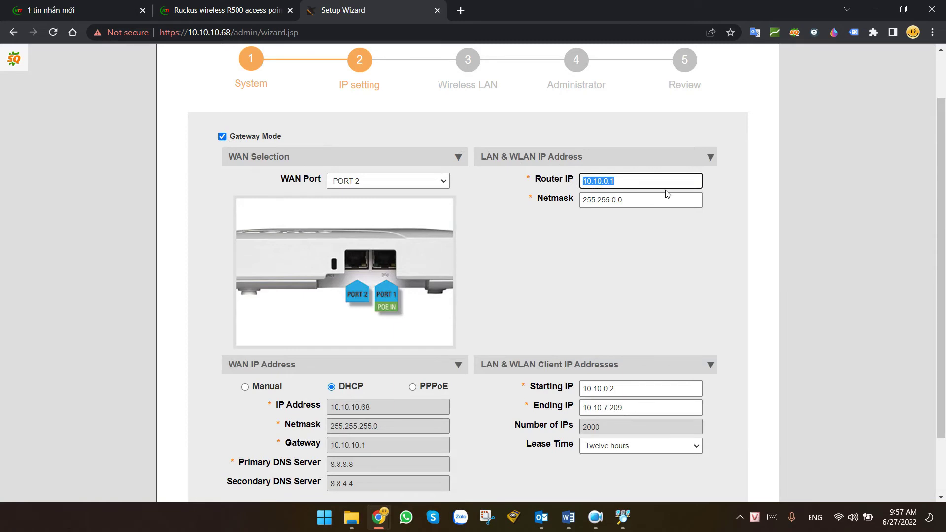
pyautogui.moveTo(630, 389); pyautogui.dragTo(582, 389)
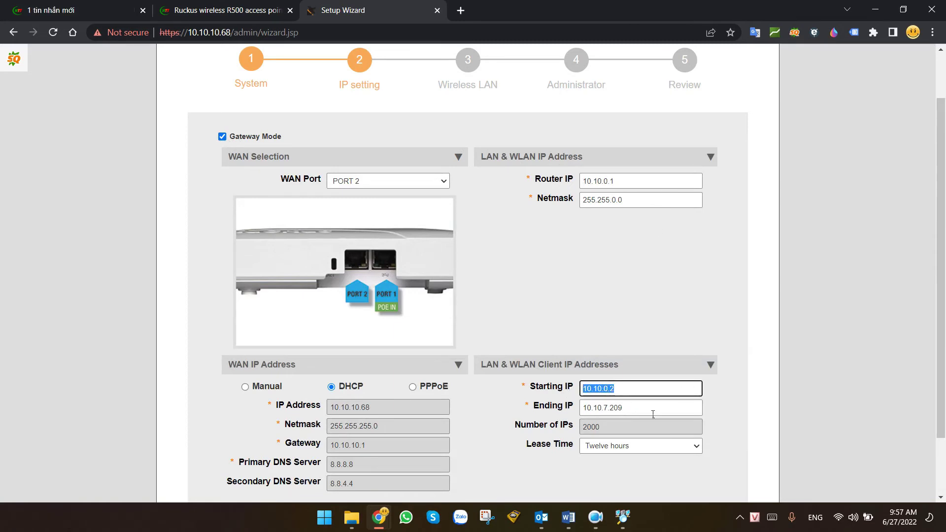
pyautogui.press('Tab')
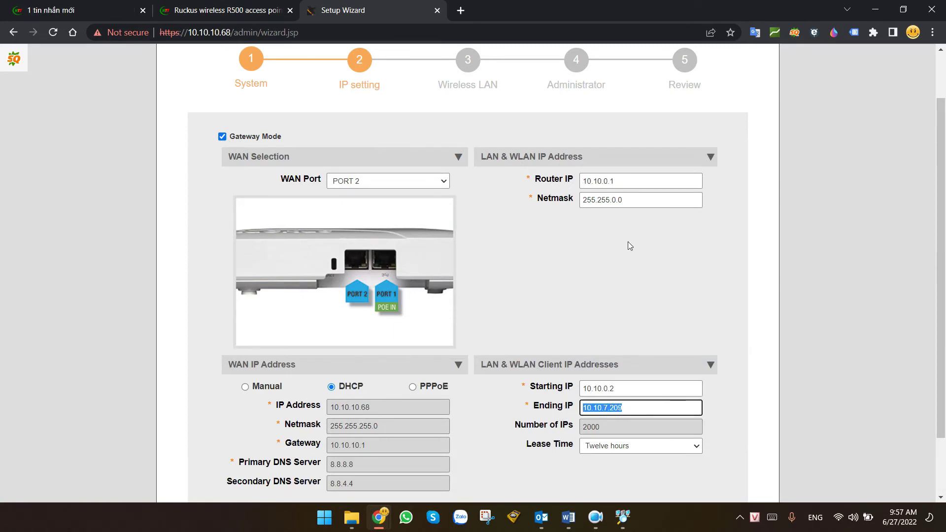
pyautogui.click(240, 137)
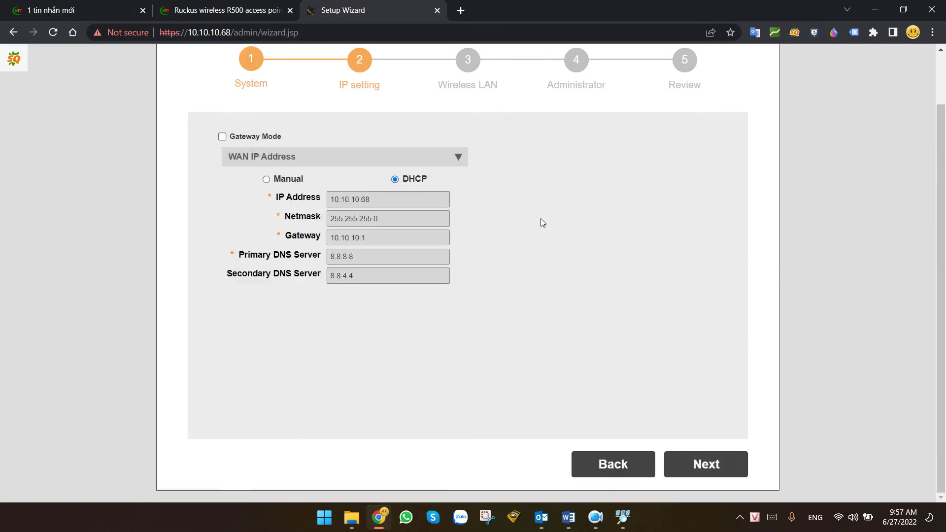
# Set the WAN IP to Manual at 10.10.10.68 with DHCP Server off, and advance to Wireless LAN.
pyautogui.click(266, 180)
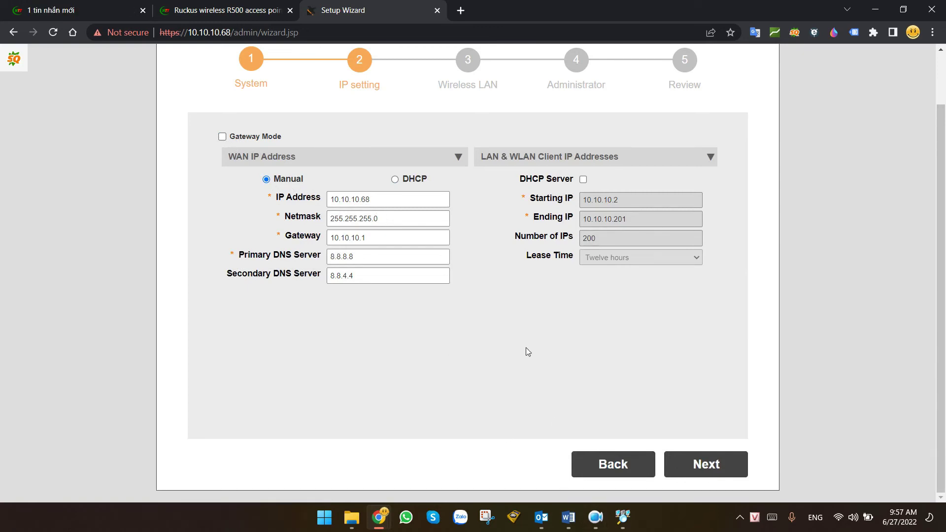
pyautogui.moveTo(519, 179); pyautogui.dragTo(579, 181)
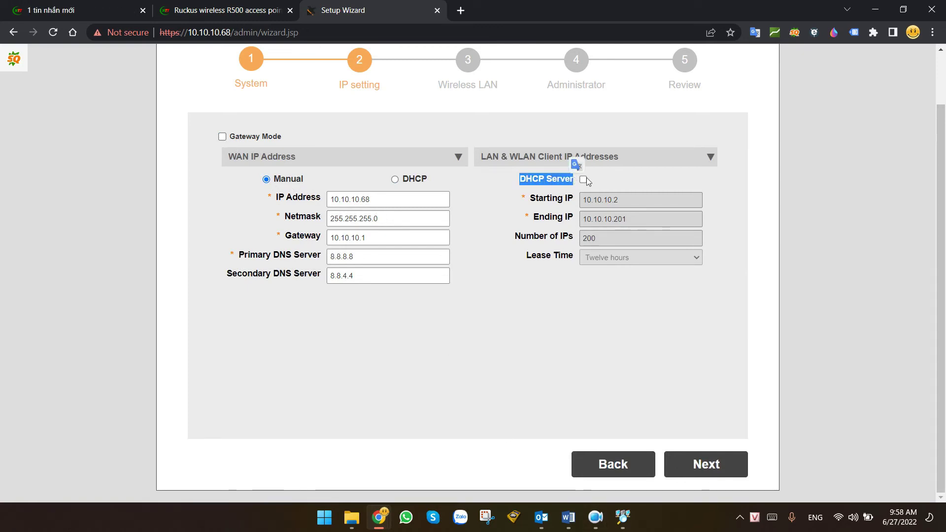
pyautogui.click(755, 228)
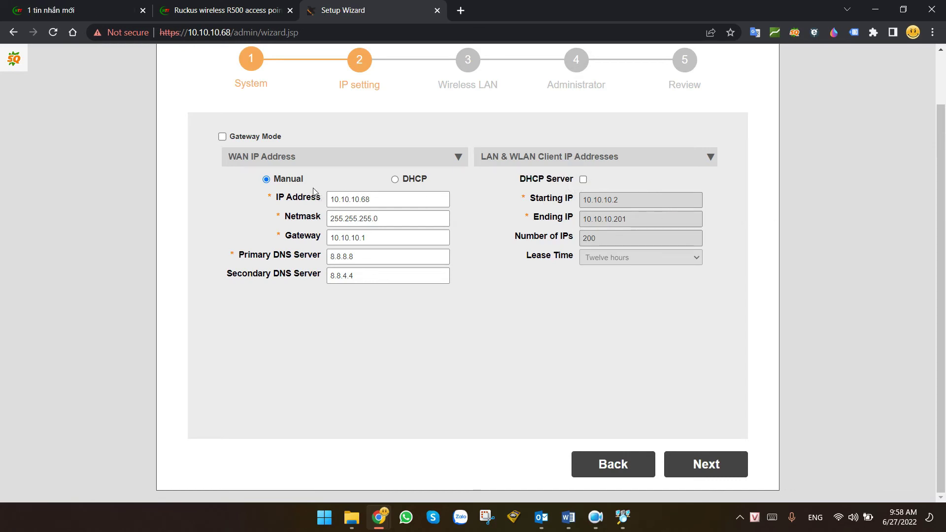
pyautogui.doubleClick(366, 200)
pyautogui.click(593, 370)
pyautogui.click(731, 468)
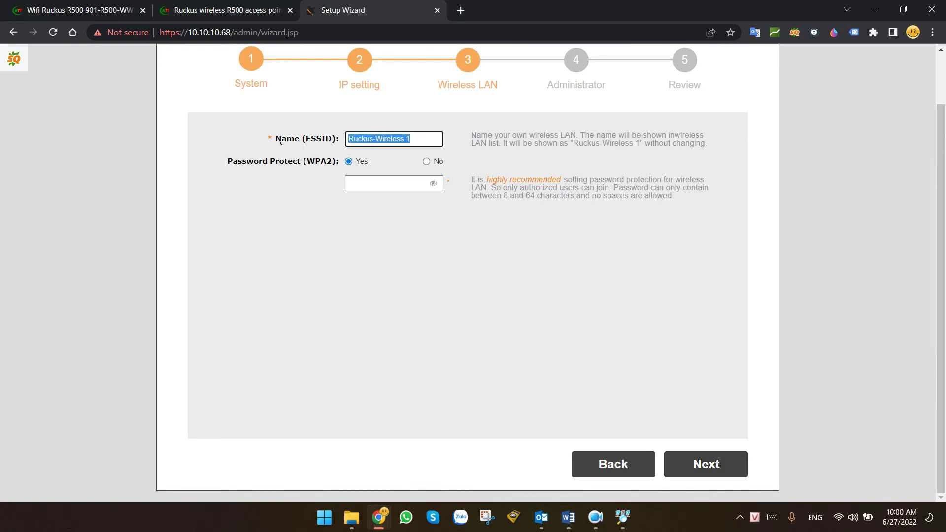
# Name the WLAN CNTTSHOP-test, enter its WPA2 passphrase, and continue to the Administrator step.
pyautogui.write('CNTTSHOP')
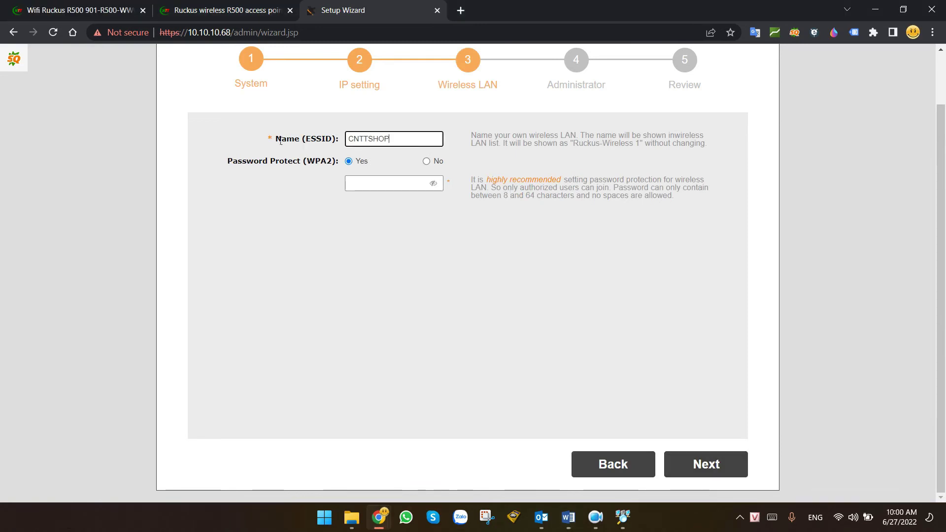
pyautogui.write('-test')
pyautogui.press('Tab')
pyautogui.press('Tab')
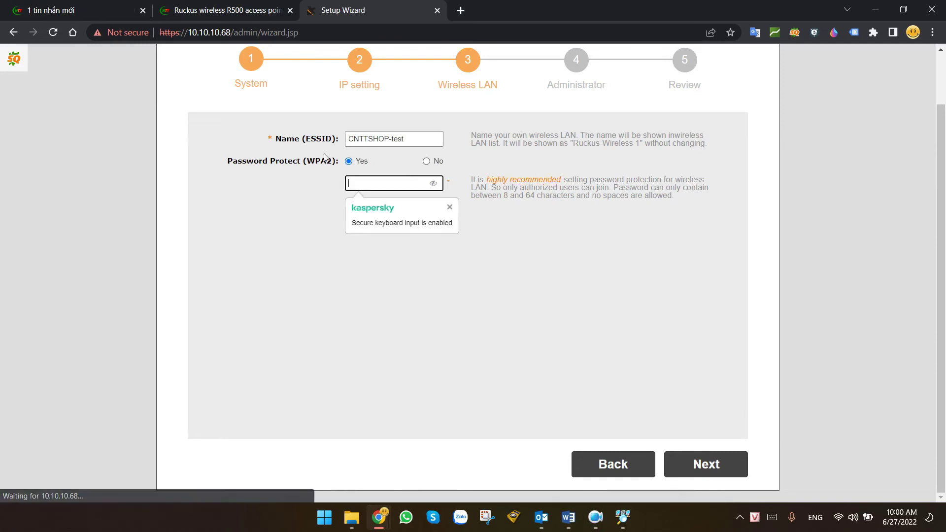
pyautogui.write('123456789')
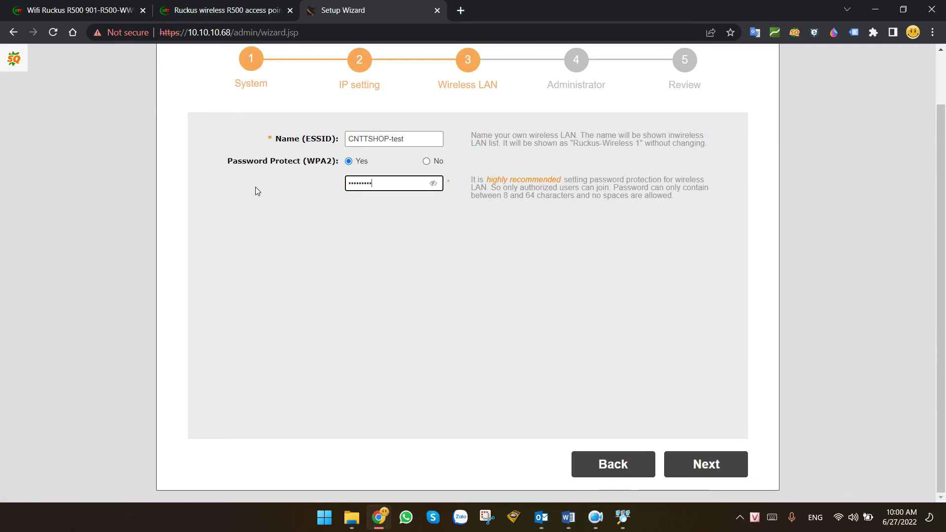
pyautogui.click(714, 462)
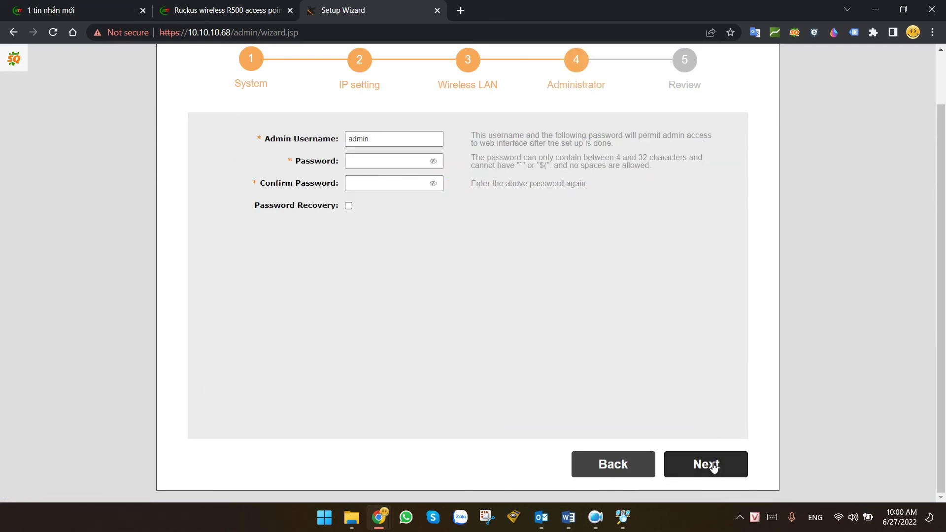
# Enter the admin account password and confirm it.
pyautogui.scroll(2, 548, 321)
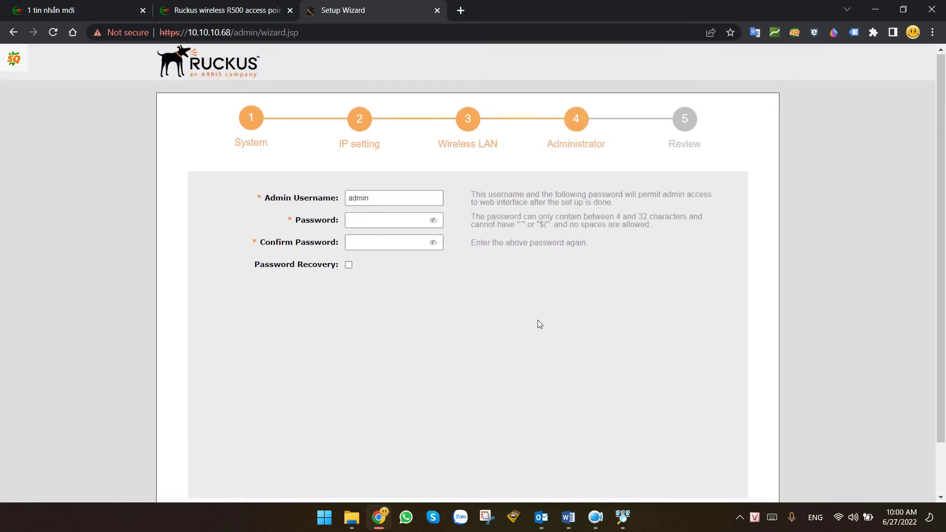
pyautogui.click(348, 220)
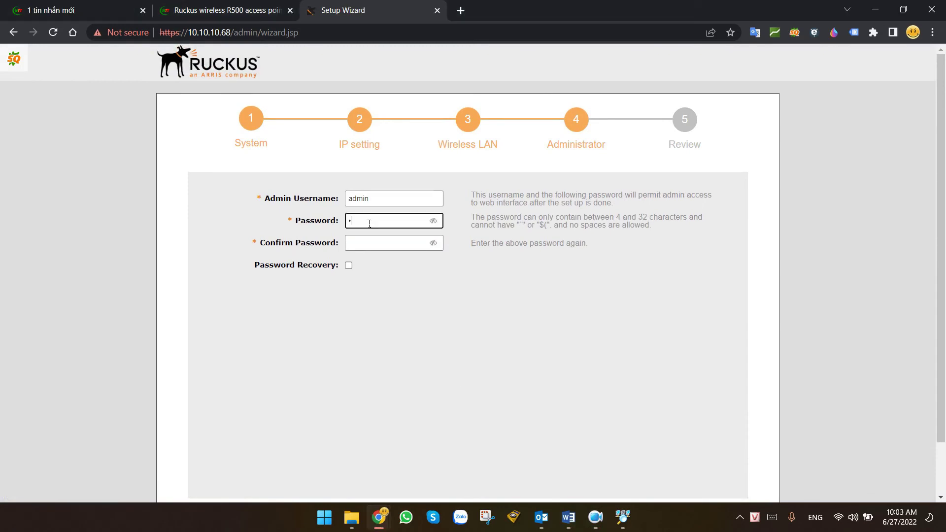
pyautogui.write('admin1234')
pyautogui.press('Tab')
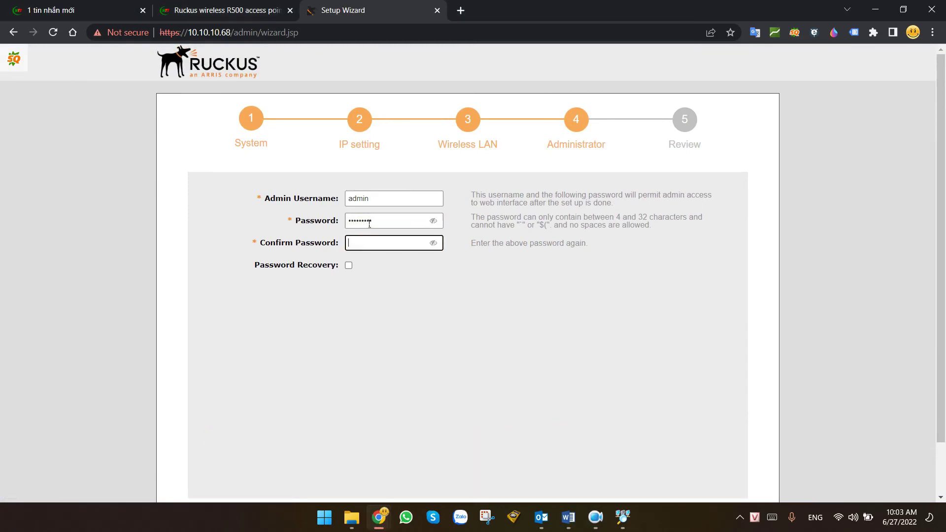
pyautogui.write('admin1234')
pyautogui.click(348, 265)
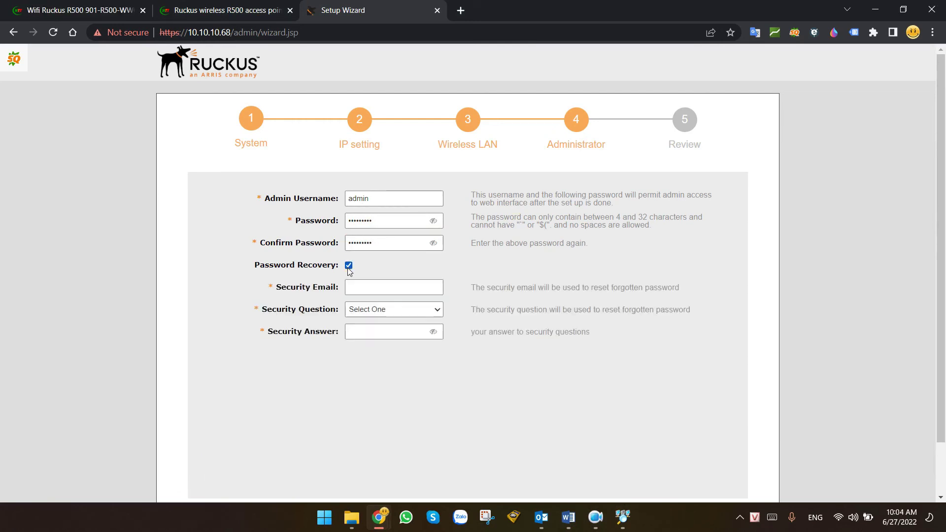
pyautogui.click(379, 291)
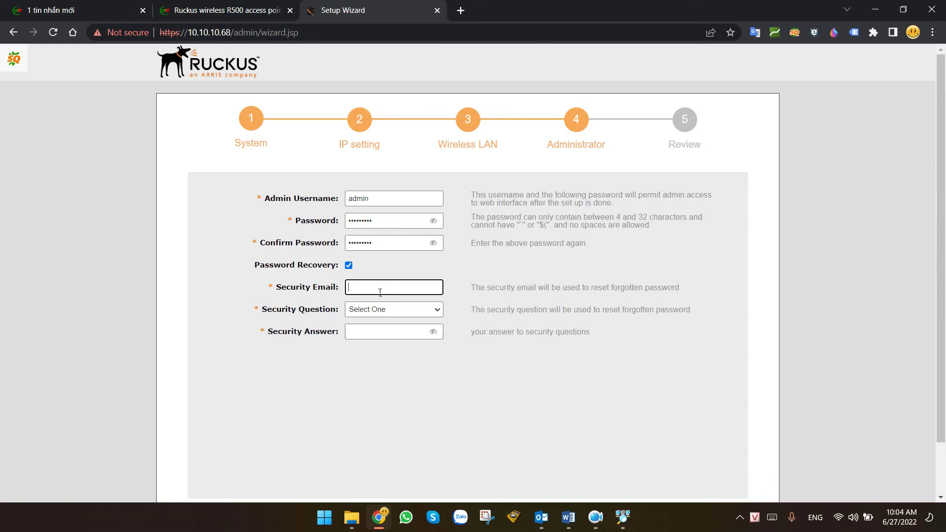
pyautogui.click(406, 313)
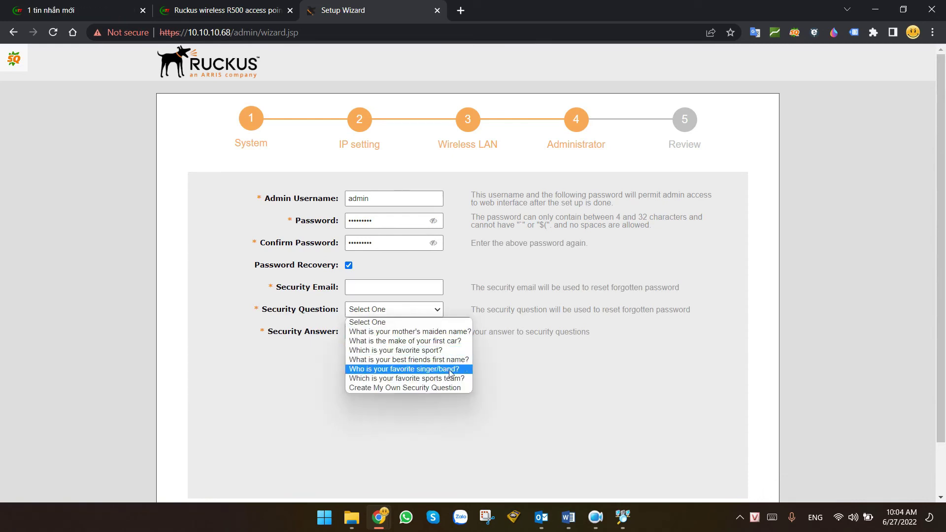
pyautogui.click(560, 370)
pyautogui.click(348, 265)
pyautogui.scroll(-2, 626, 327)
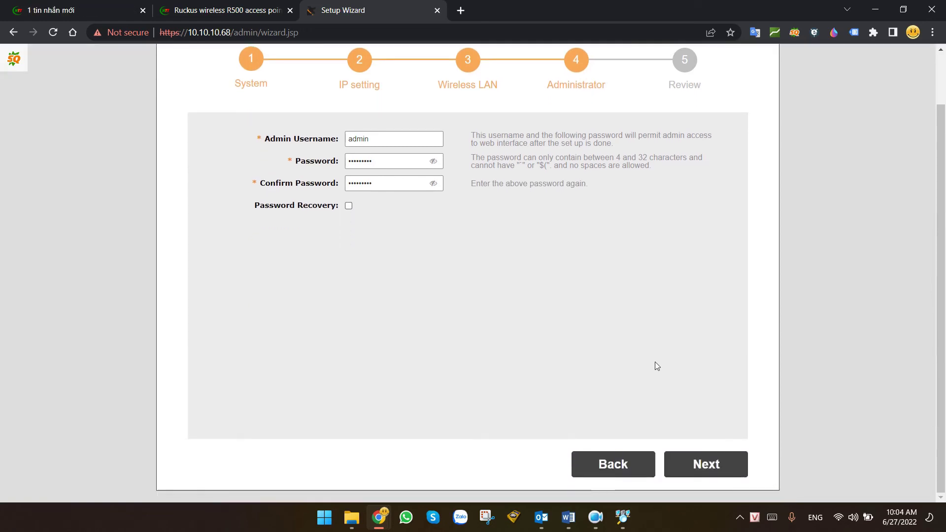
pyautogui.click(707, 462)
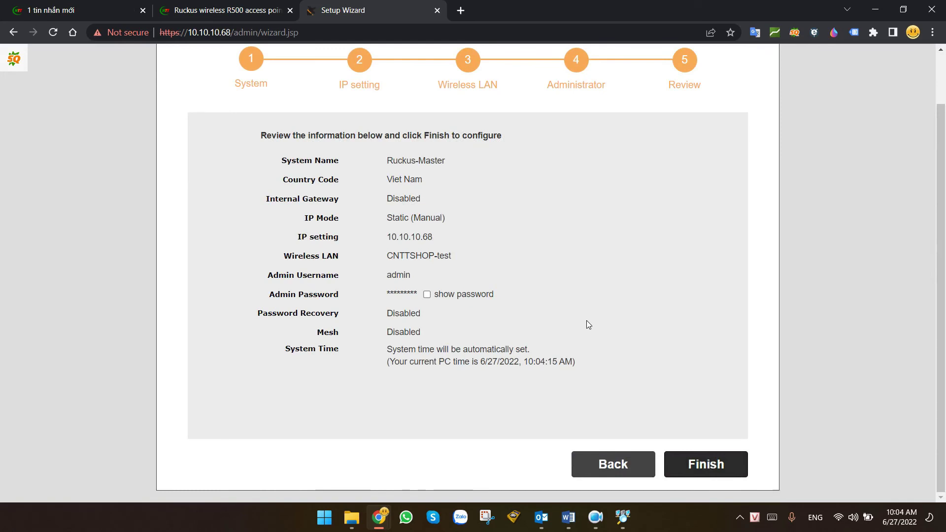
# Apply the reviewed setup, confirm the Unleashed restart, and finish the wizard to reach the login page.
pyautogui.scroll(2, 587, 324)
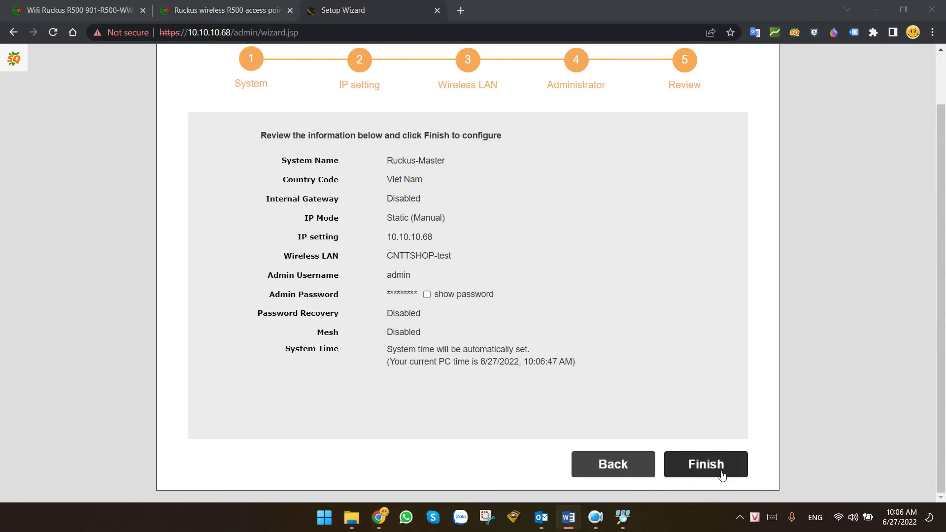
pyautogui.click(717, 470)
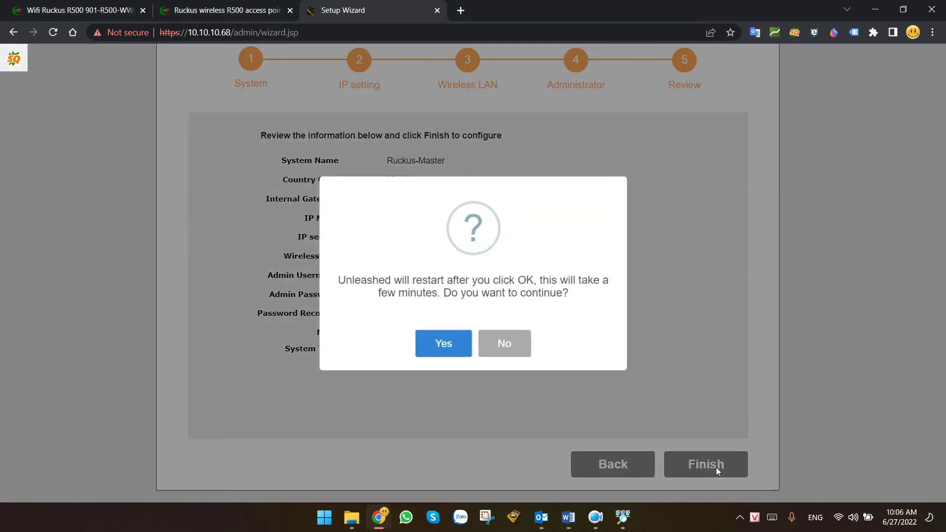
pyautogui.click(441, 350)
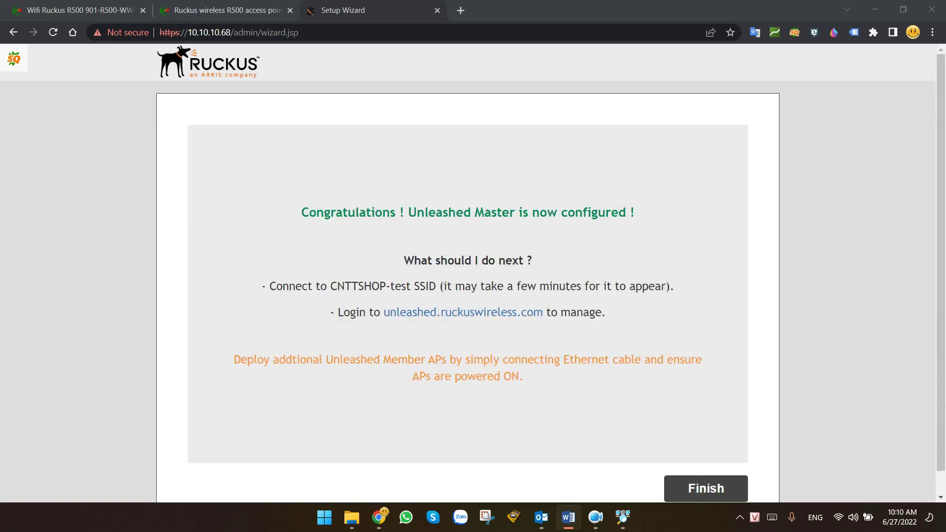
pyautogui.scroll(-1, 717, 211)
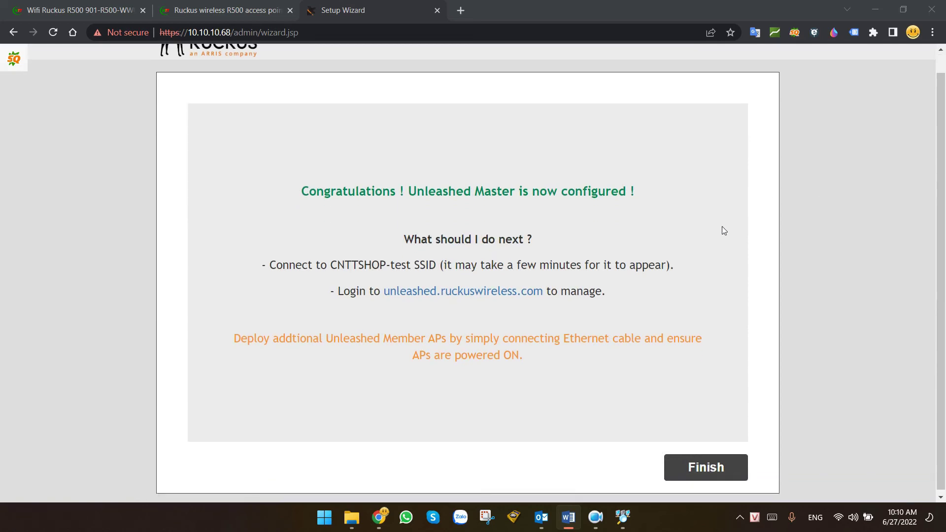
pyautogui.click(709, 465)
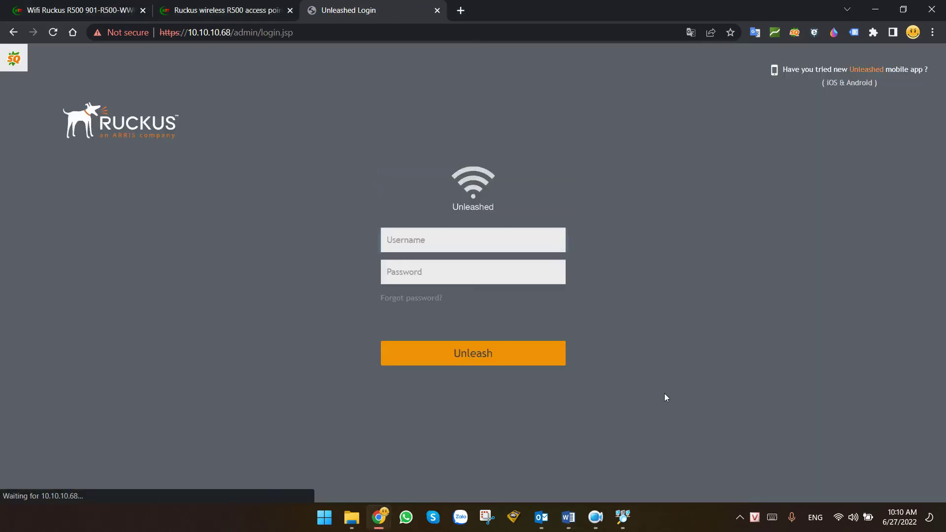
pyautogui.click(447, 245)
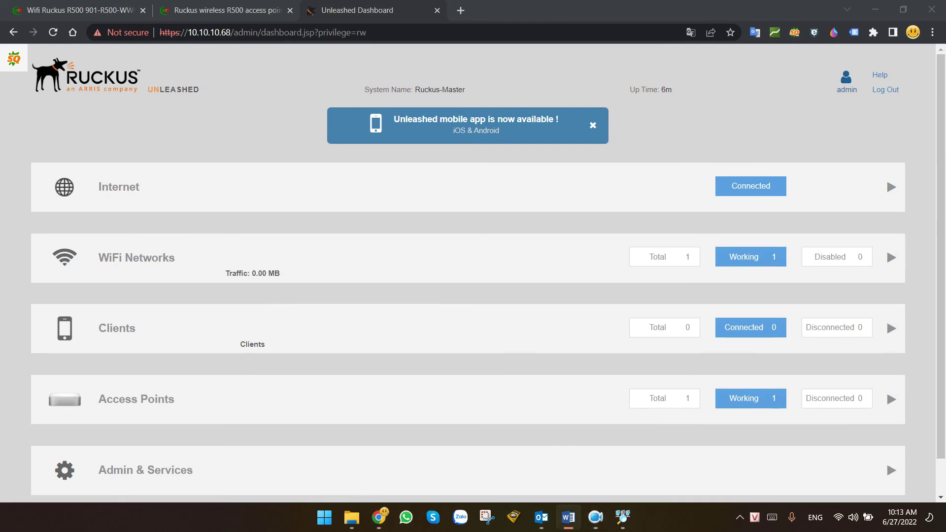
# Expand the dashboard's WiFi Networks row to view the single working network.
pyautogui.click(168, 258)
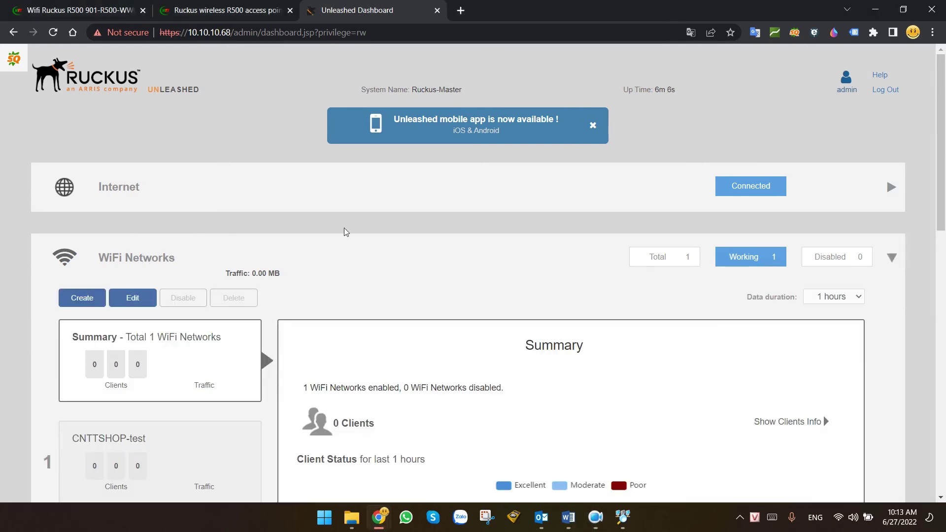
pyautogui.scroll(-2, 363, 228)
pyautogui.scroll(-1, 364, 229)
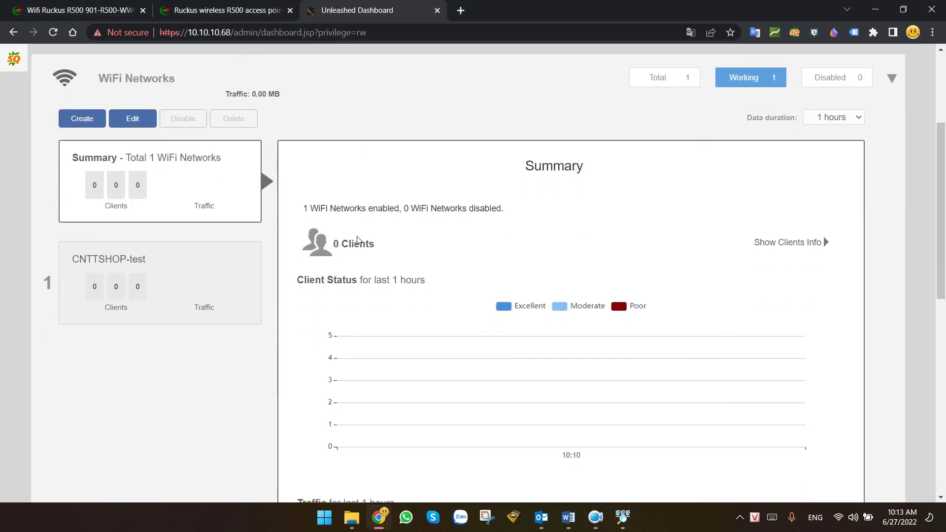
pyautogui.scroll(1, 330, 239)
# In Create WLAN, try 802.1X EAP, MAC Address, Open, Guest Access and Hotspot options, then close unsaved.
pyautogui.scroll(1, 330, 239)
pyautogui.click(85, 175)
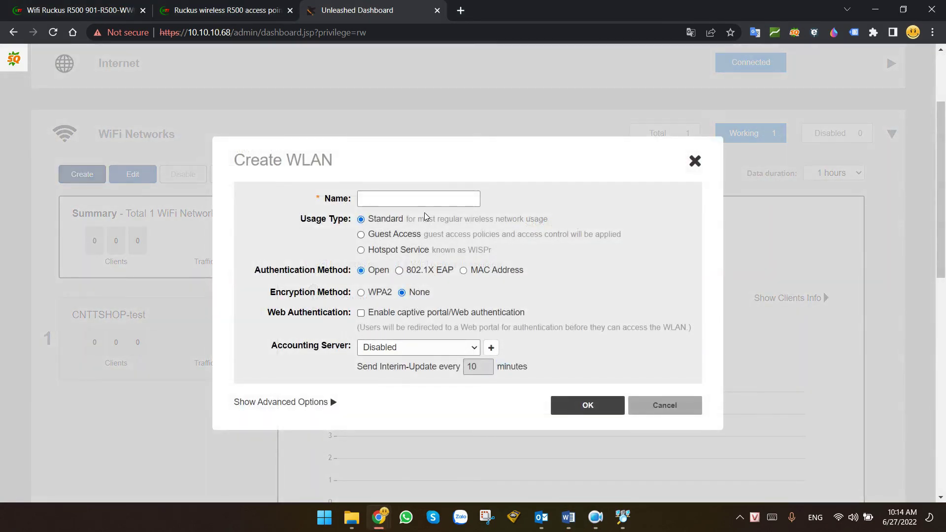
pyautogui.click(437, 272)
pyautogui.click(481, 271)
pyautogui.click(438, 272)
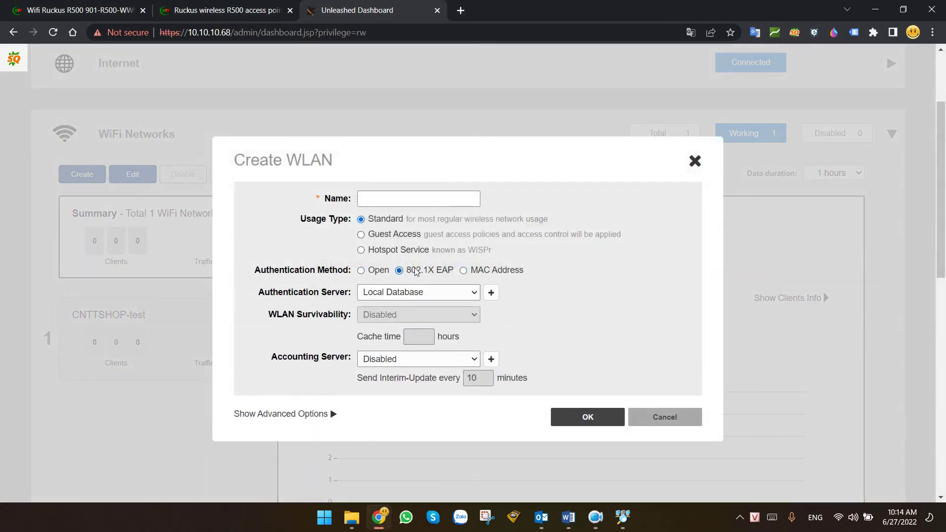
pyautogui.click(384, 272)
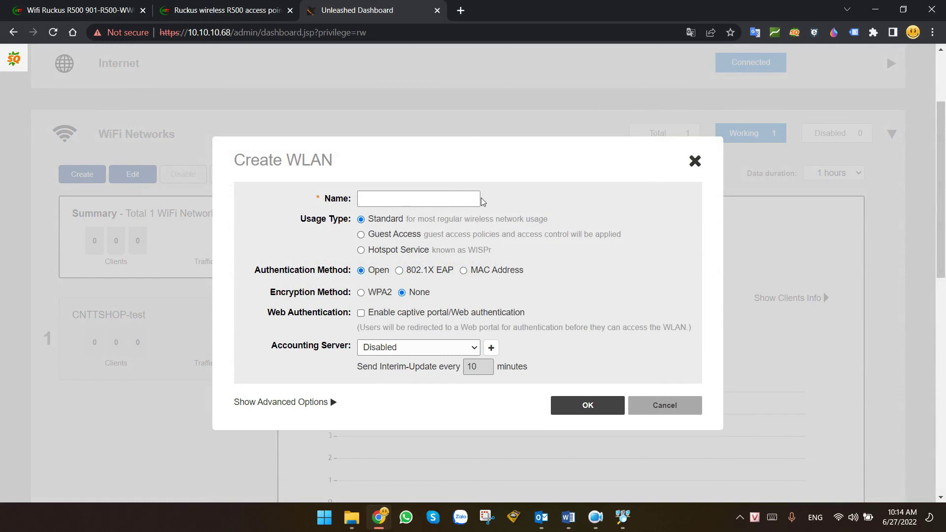
pyautogui.click(407, 236)
pyautogui.click(403, 251)
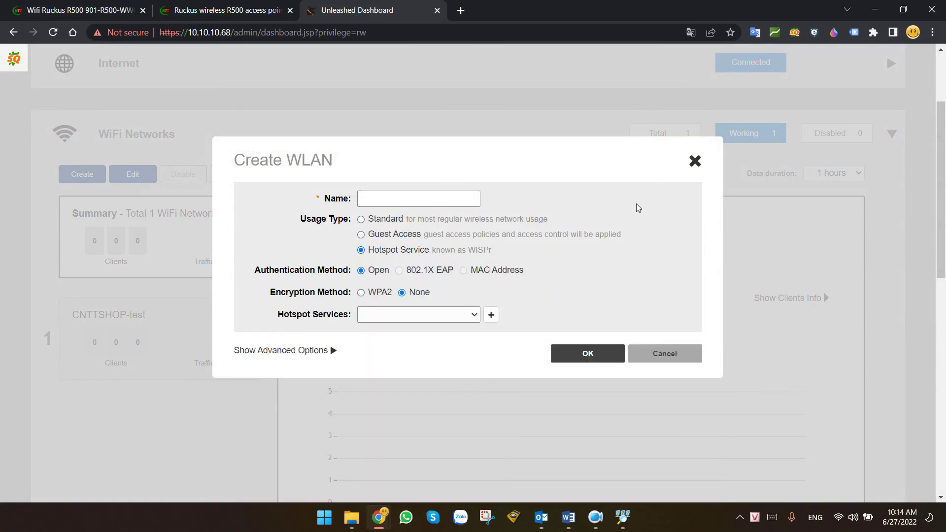
pyautogui.click(694, 161)
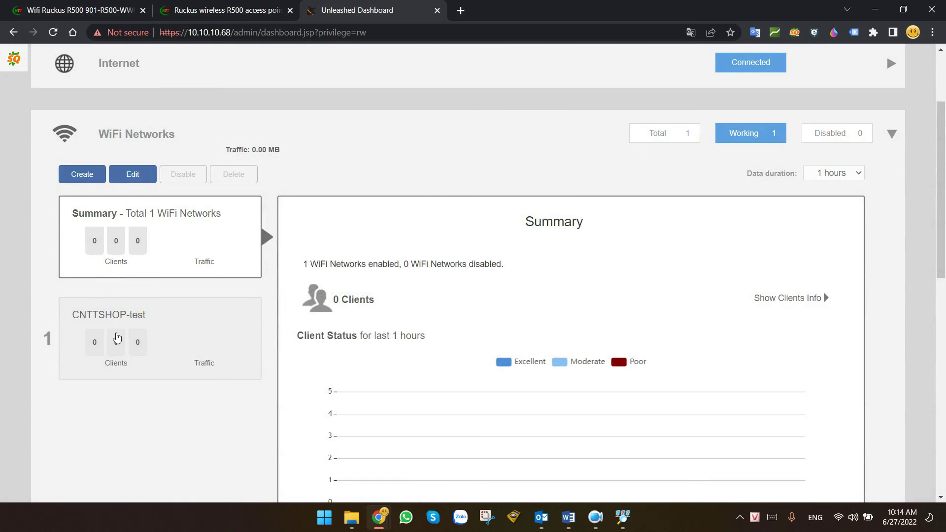
# Show the CNTTSHOP-test network's client and traffic details, then open Windows quick settings.
pyautogui.moveTo(71, 316); pyautogui.dragTo(154, 318)
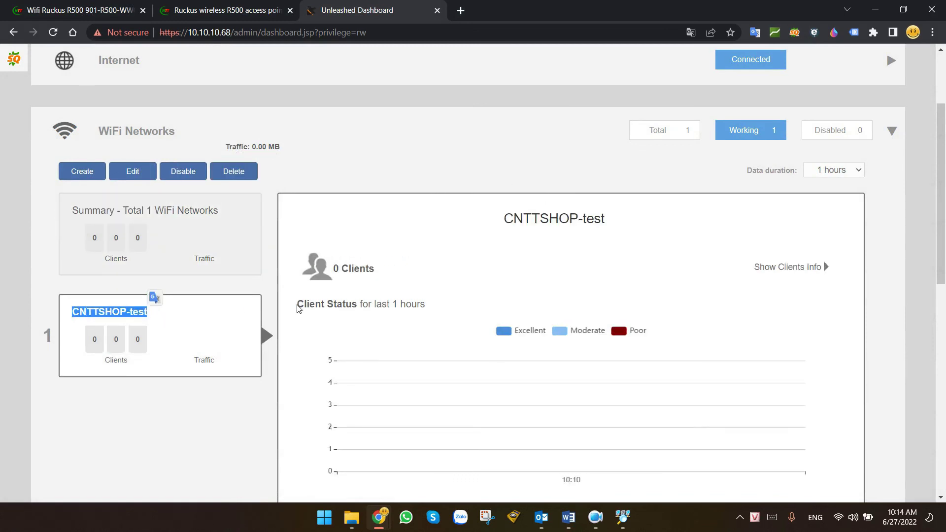
pyautogui.scroll(-2, 301, 309)
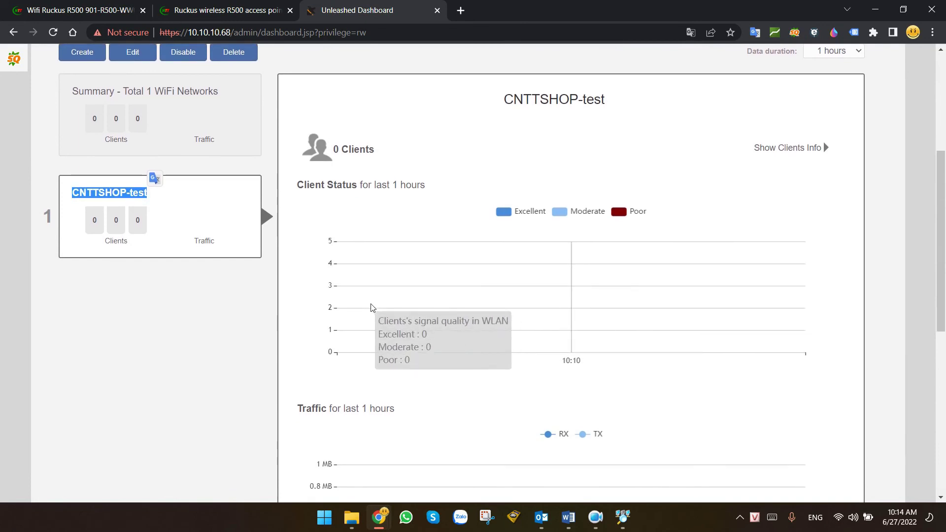
pyautogui.scroll(5, 467, 313)
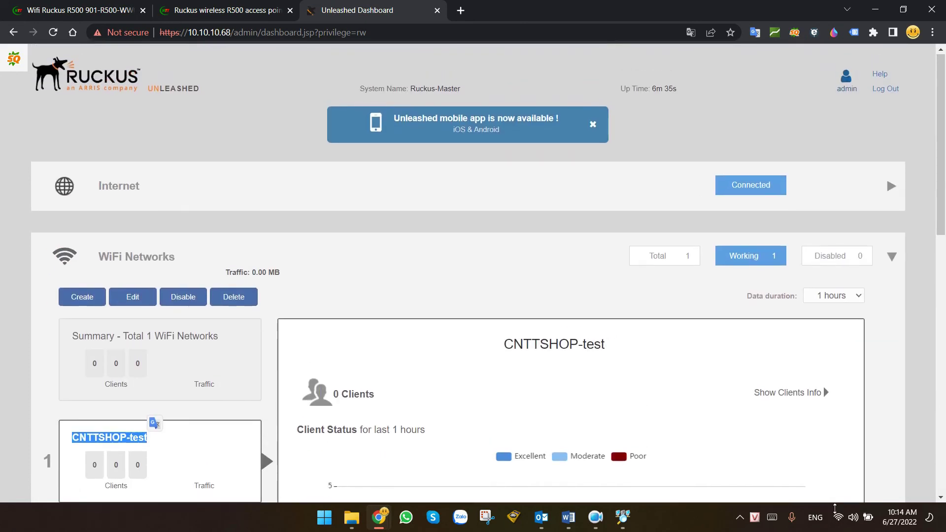
pyautogui.press('super+a')
# Join the laptop to CNTTSHOP-test with its network security key, then dismiss the Wi-Fi list.
pyautogui.click(774, 221)
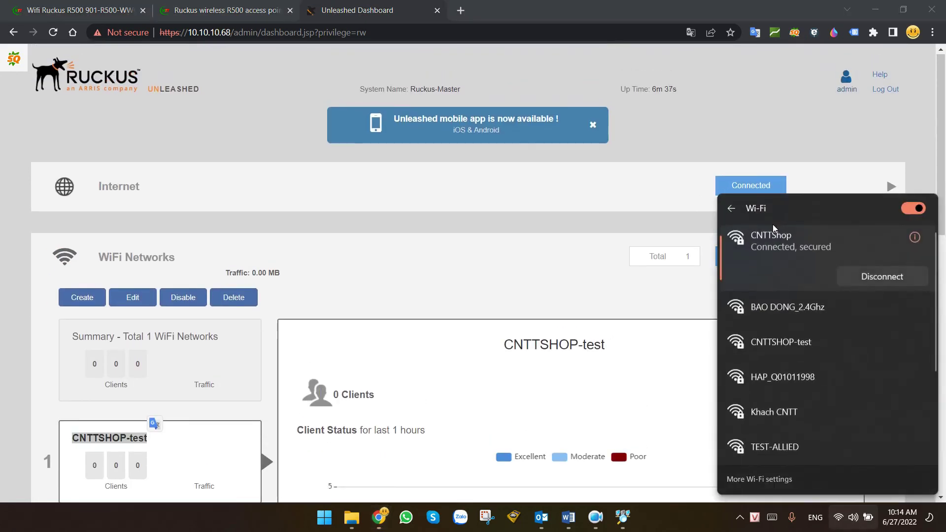
pyautogui.click(794, 344)
pyautogui.click(874, 365)
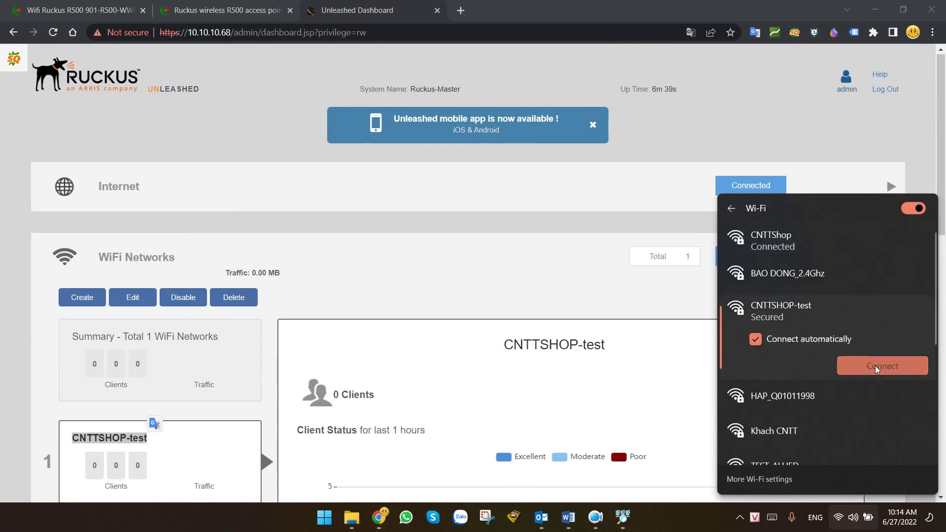
pyautogui.write('*********')
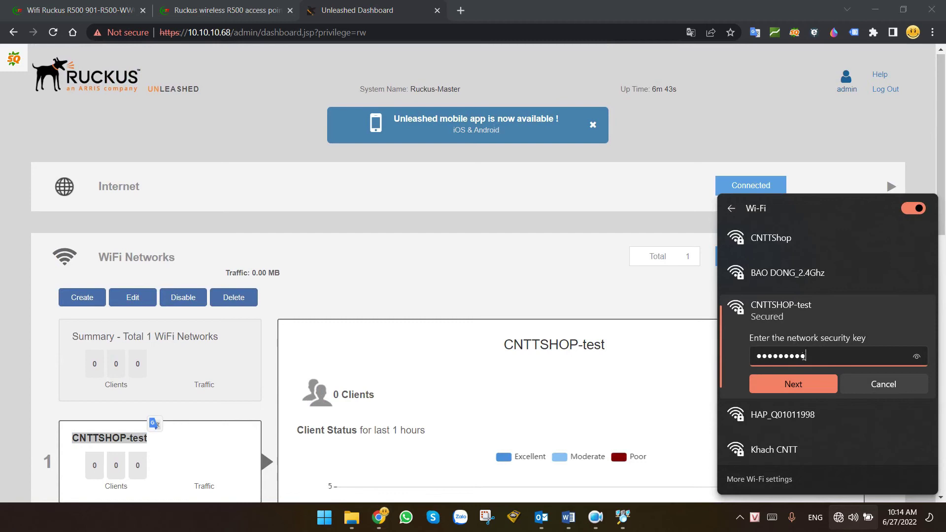
pyautogui.click(828, 386)
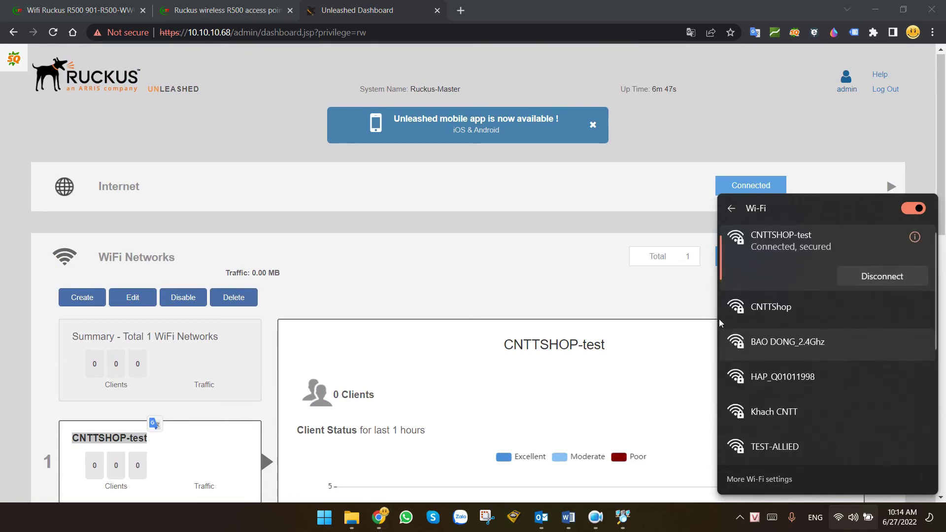
pyautogui.click(443, 255)
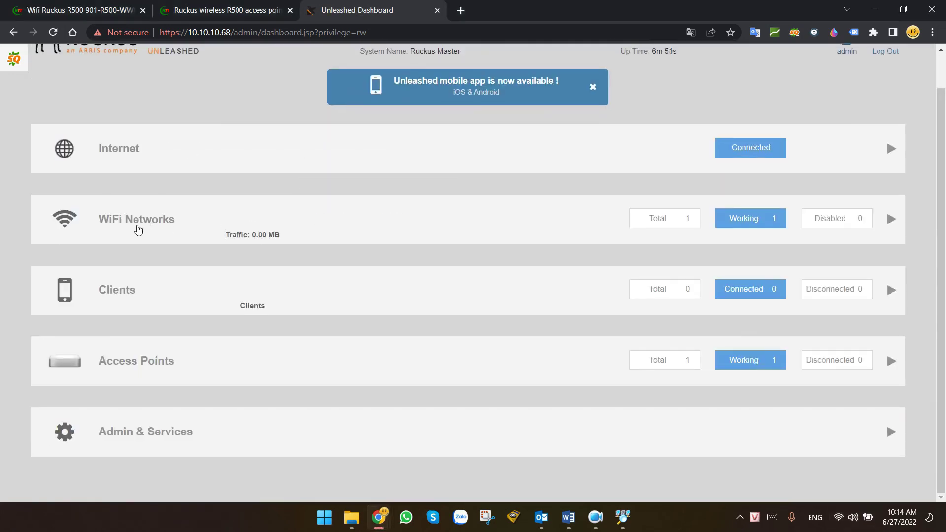
# Expand the WiFi Networks details on the dashboard.
pyautogui.click(141, 227)
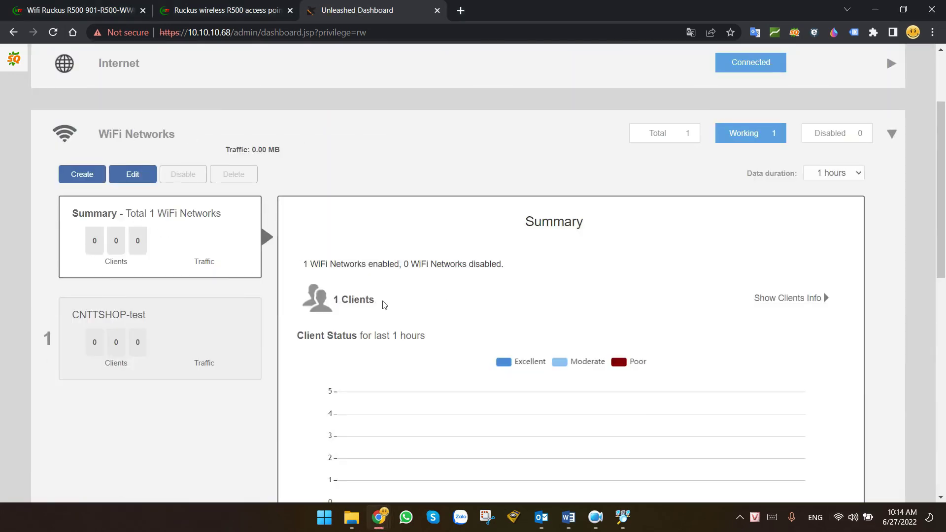
pyautogui.moveTo(367, 302); pyautogui.dragTo(349, 311)
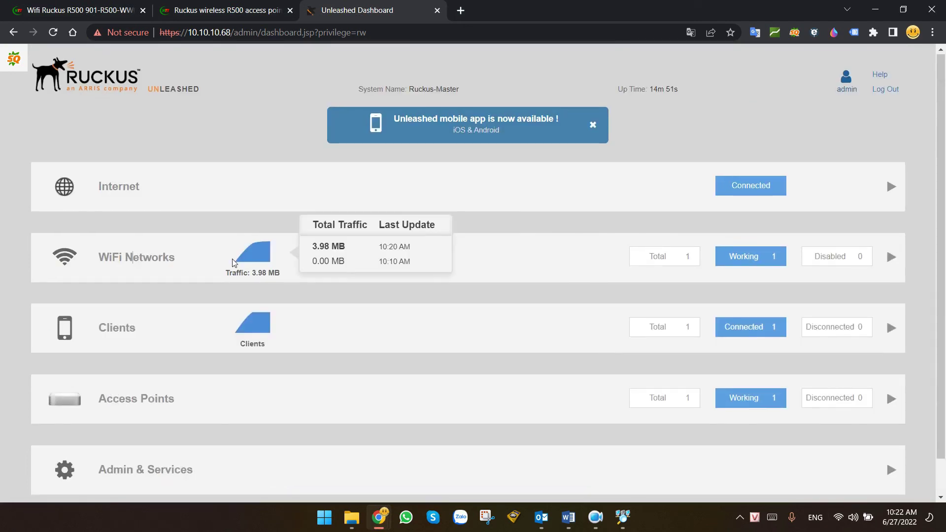
pyautogui.scroll(-1, 127, 271)
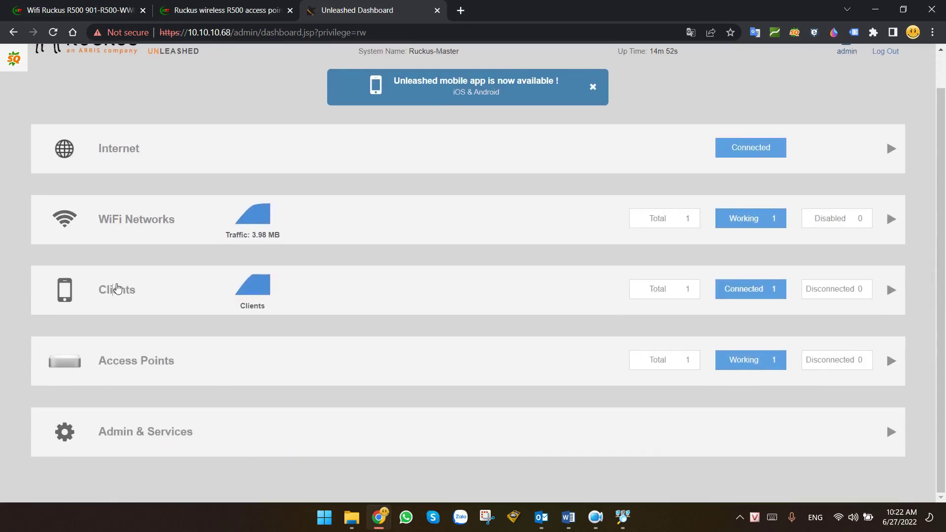
# Open Clients and check the 10.10.10.62 laptop's Excellent signal and Authorized status.
pyautogui.click(123, 291)
pyautogui.scroll(-1, 279, 269)
pyautogui.scroll(-3, 243, 295)
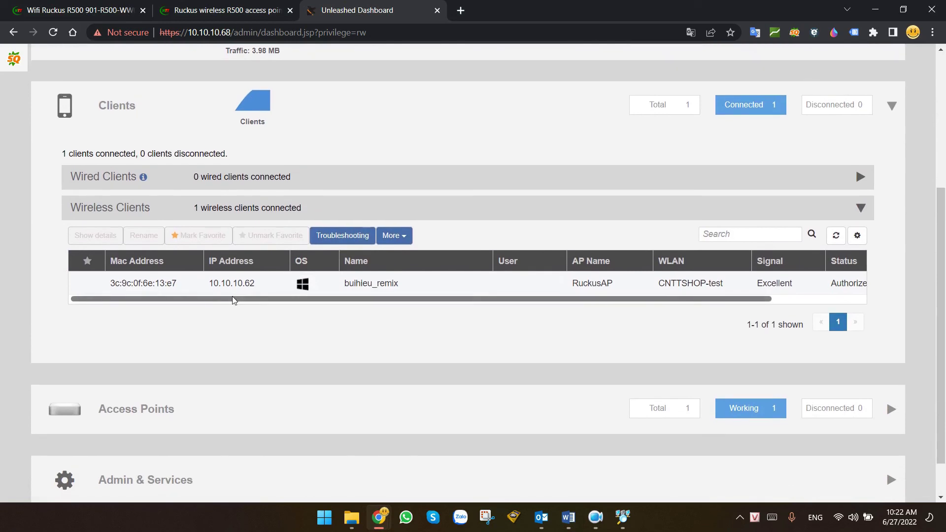
pyautogui.moveTo(374, 300); pyautogui.dragTo(589, 308)
pyautogui.doubleClick(687, 288)
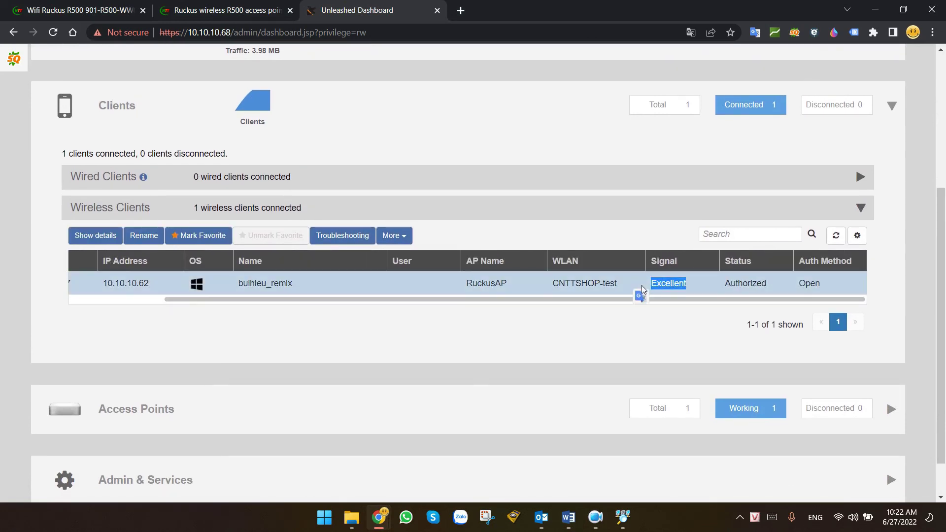
pyautogui.click(545, 340)
pyautogui.scroll(-1, 532, 338)
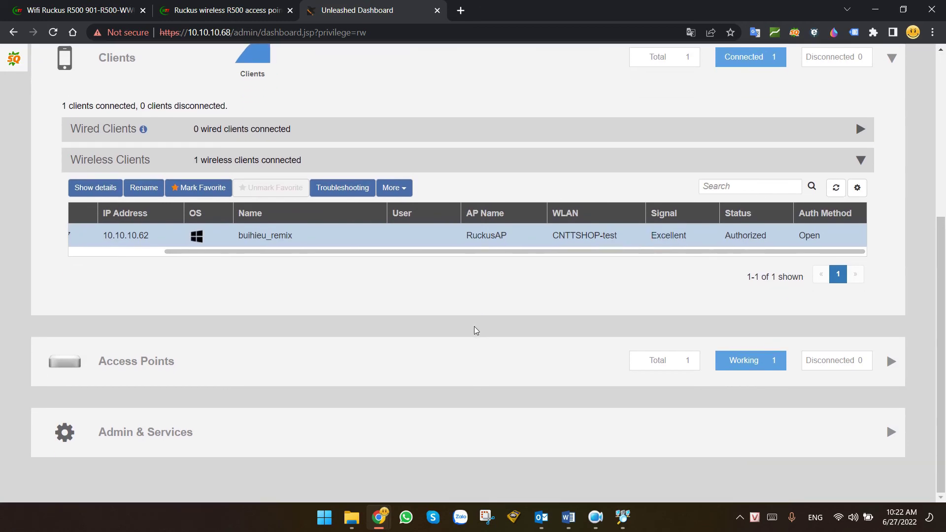
# Review the Access Points summary of one master AP and one client, then collapse it.
pyautogui.click(154, 363)
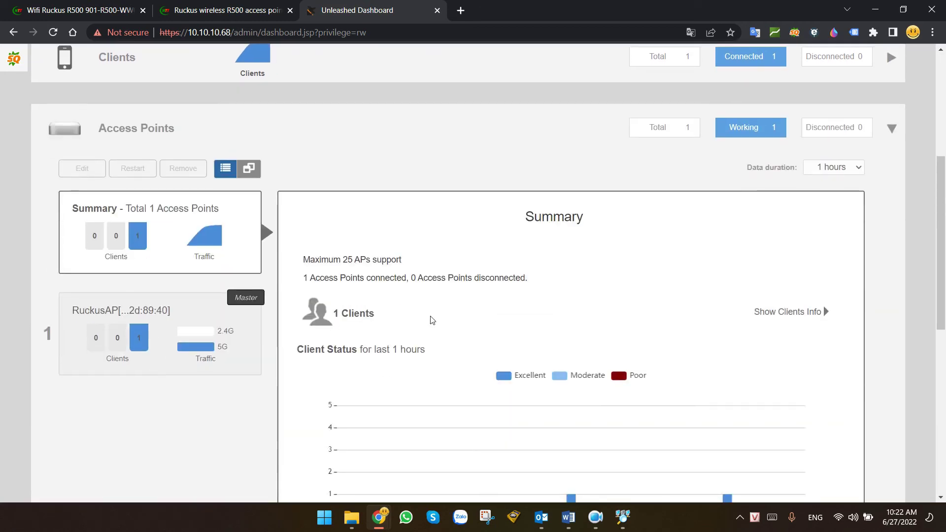
pyautogui.scroll(-3, 430, 309)
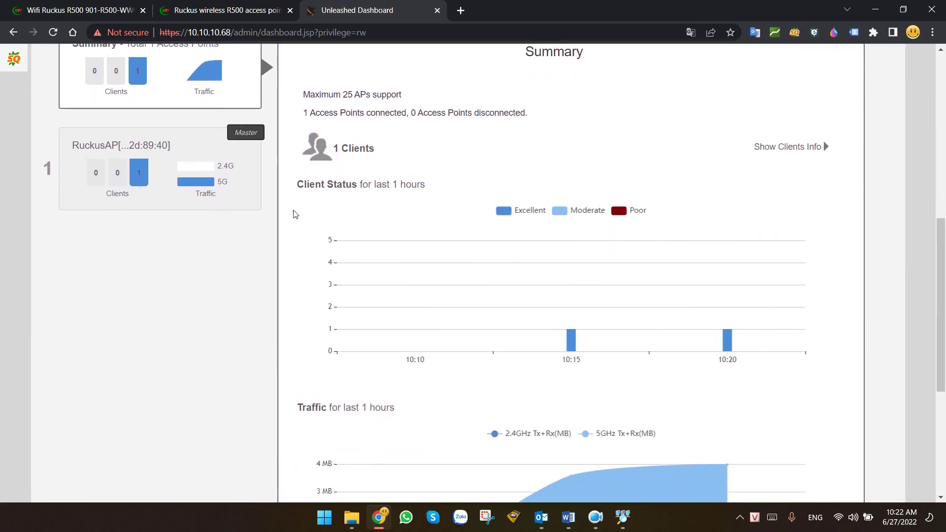
pyautogui.scroll(1, 291, 211)
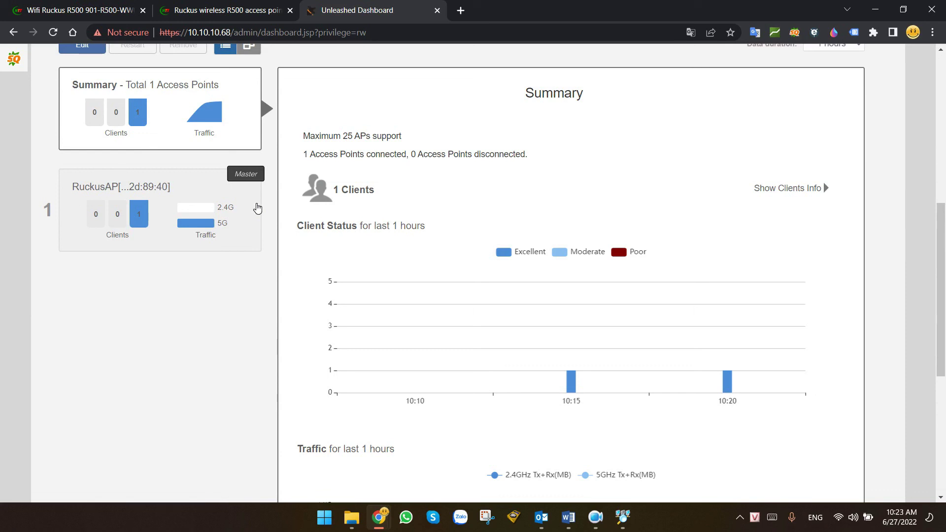
pyautogui.moveTo(257, 208); pyautogui.dragTo(186, 330)
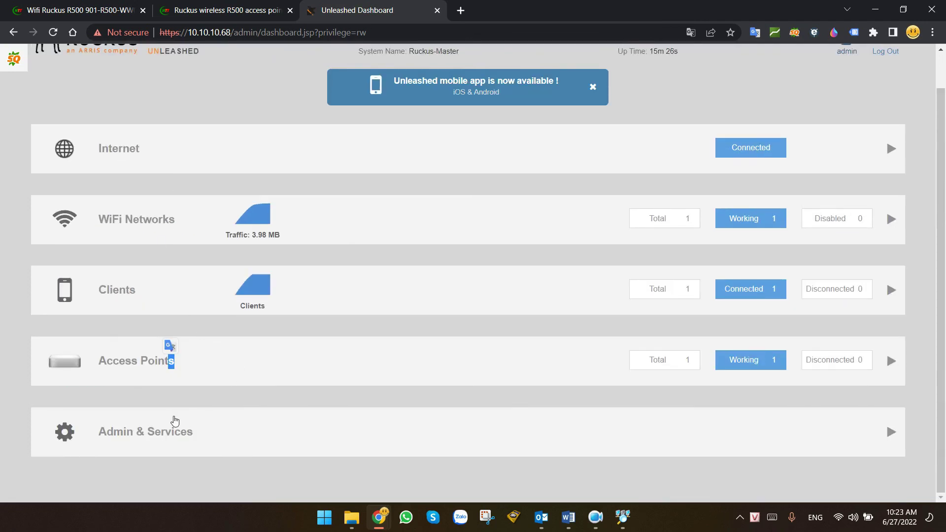
# Open Admin & Services and review System Info and the controller IP 10.10.10.68.
pyautogui.click(173, 422)
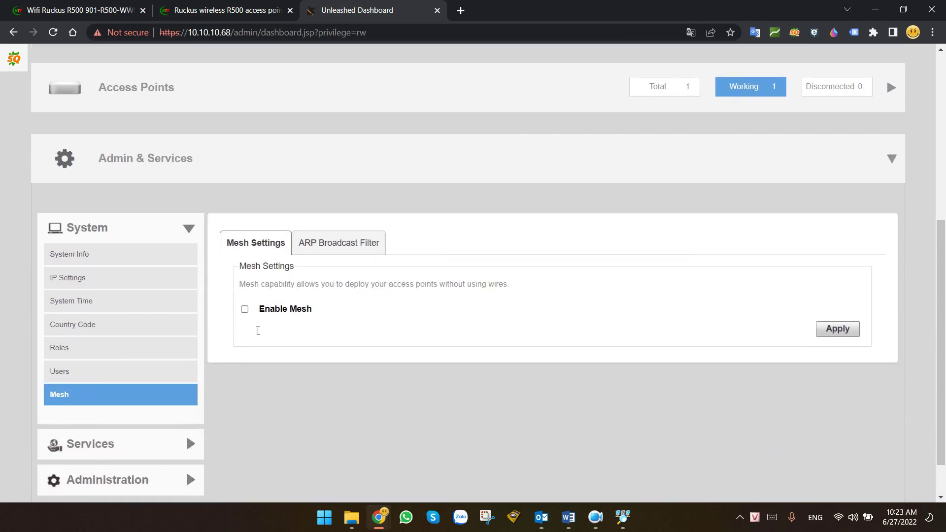
pyautogui.click(85, 238)
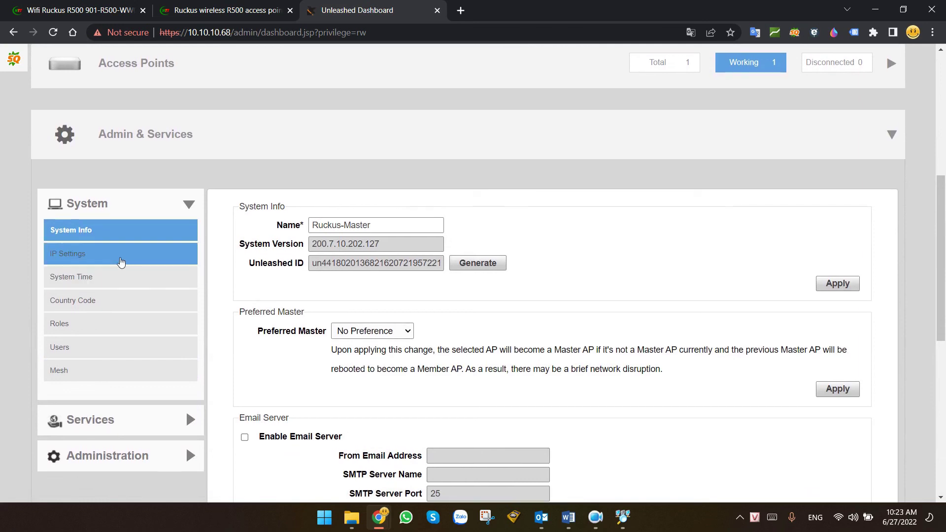
pyautogui.click(123, 263)
pyautogui.moveTo(416, 340); pyautogui.dragTo(324, 346)
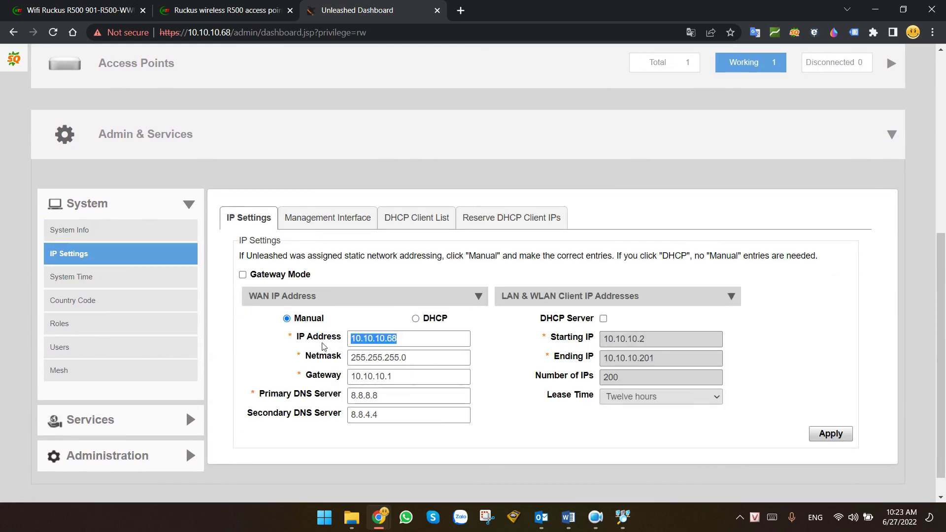
pyautogui.scroll(-1, 296, 320)
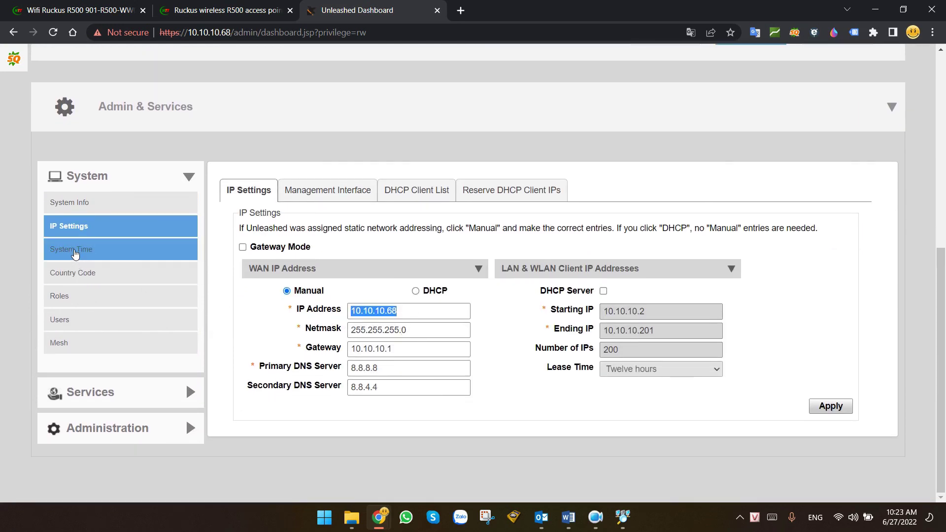
# Review the NTP time settings and the Viet Nam country code, then bring up Mesh settings.
pyautogui.click(82, 257)
pyautogui.moveTo(460, 320); pyautogui.dragTo(385, 322)
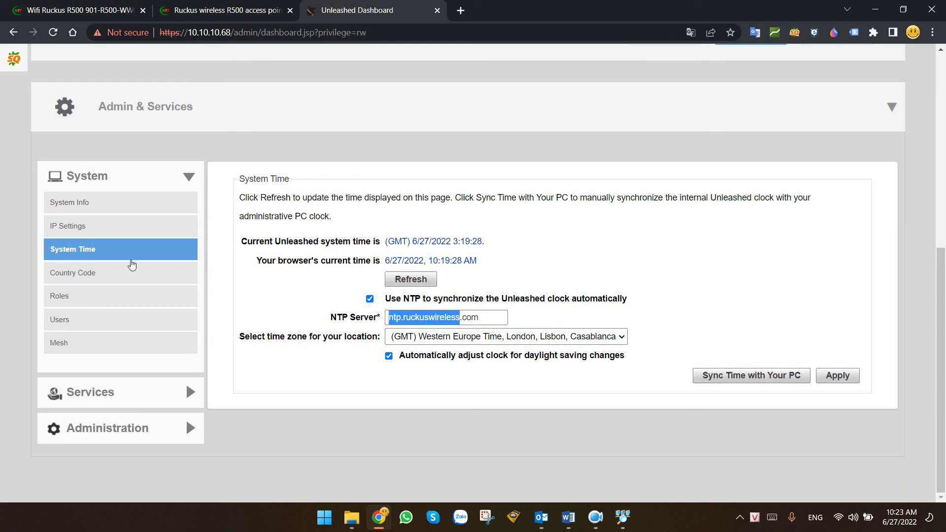
pyautogui.click(76, 274)
pyautogui.click(387, 248)
pyautogui.click(412, 246)
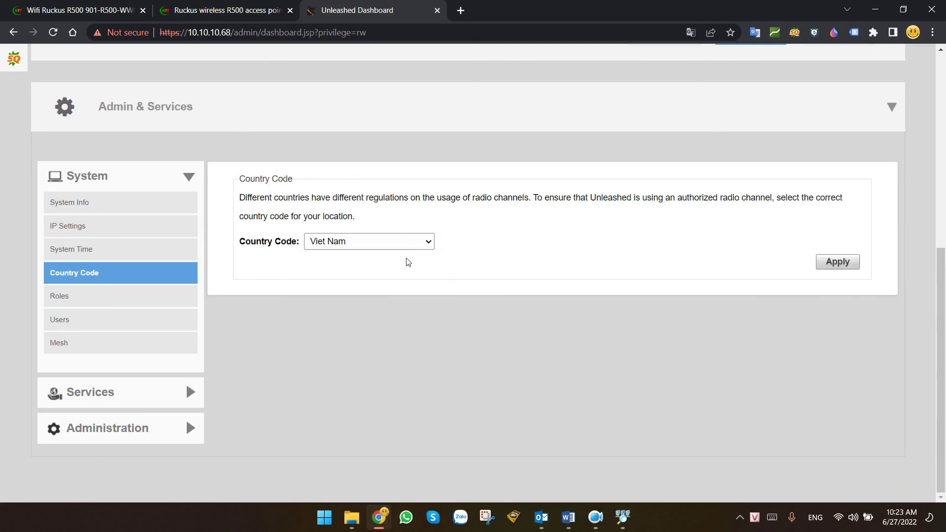
pyautogui.click(57, 345)
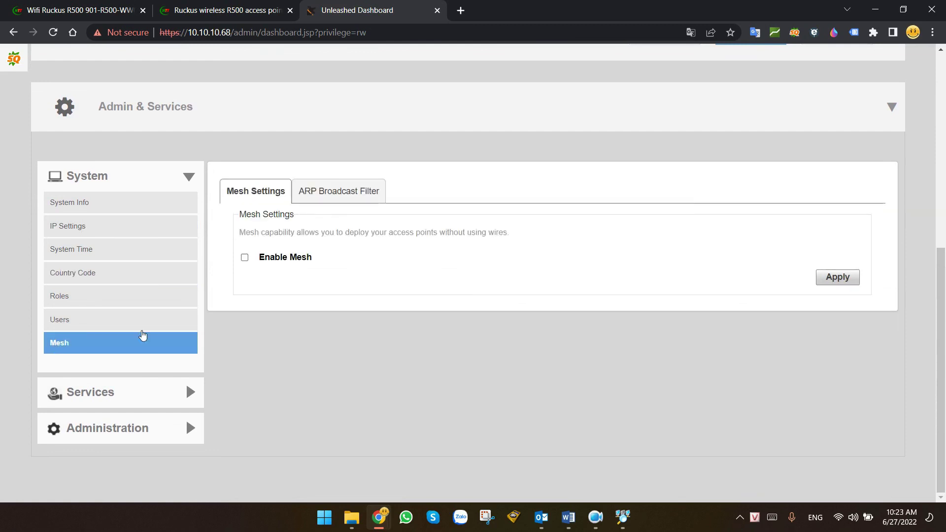
pyautogui.click(245, 259)
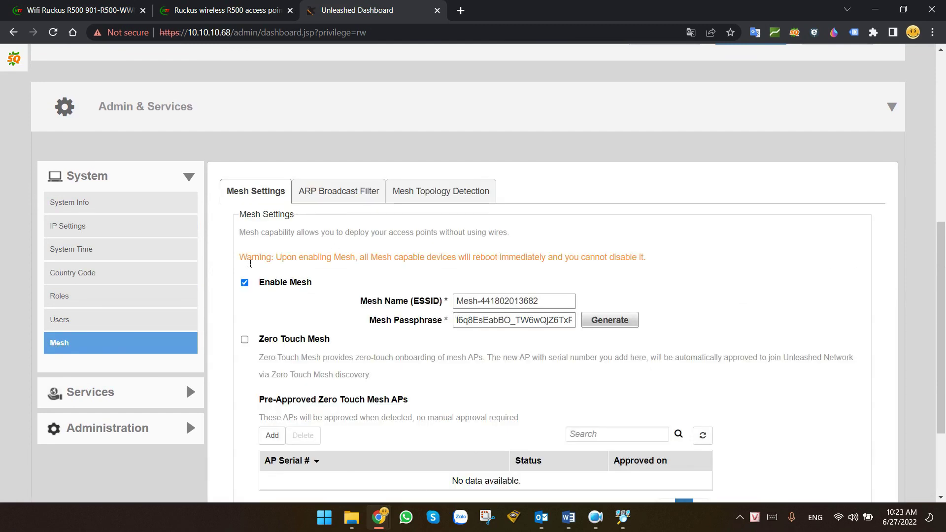
pyautogui.scroll(-3, 250, 264)
pyautogui.scroll(1, 322, 279)
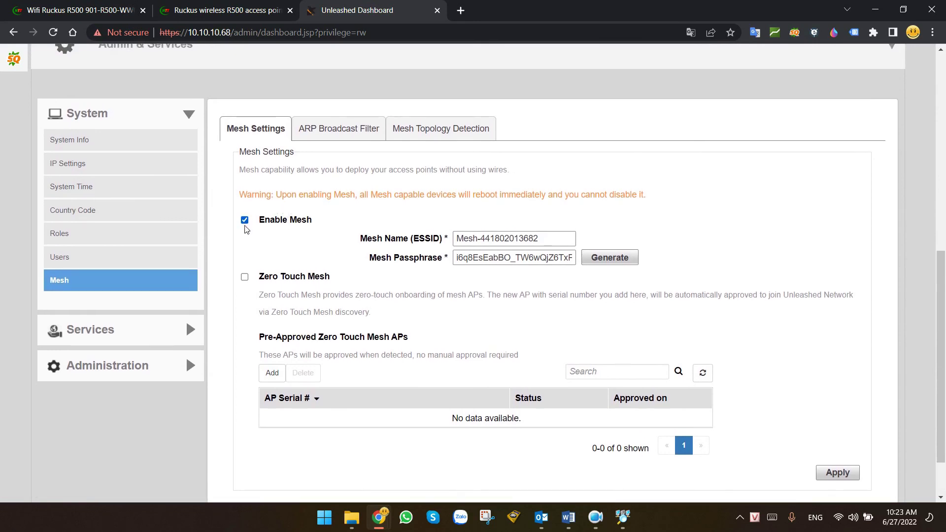
pyautogui.click(247, 222)
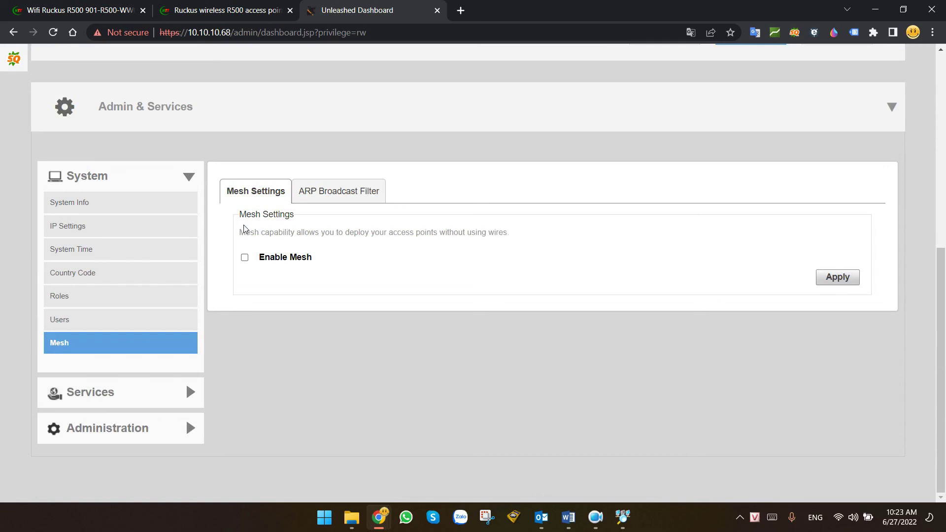
# Look through the Administration options, then collapse Admin & Services to the dashboard overview.
pyautogui.click(107, 430)
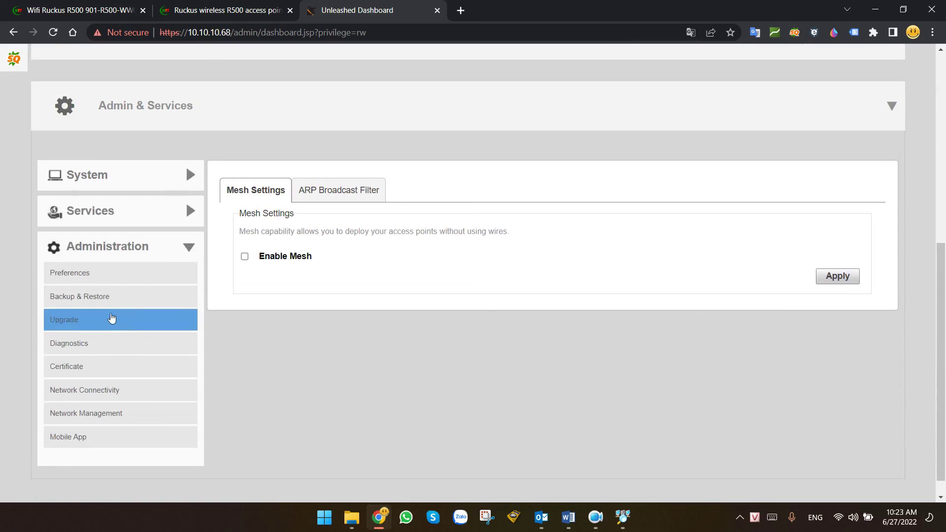
pyautogui.scroll(-1, 106, 305)
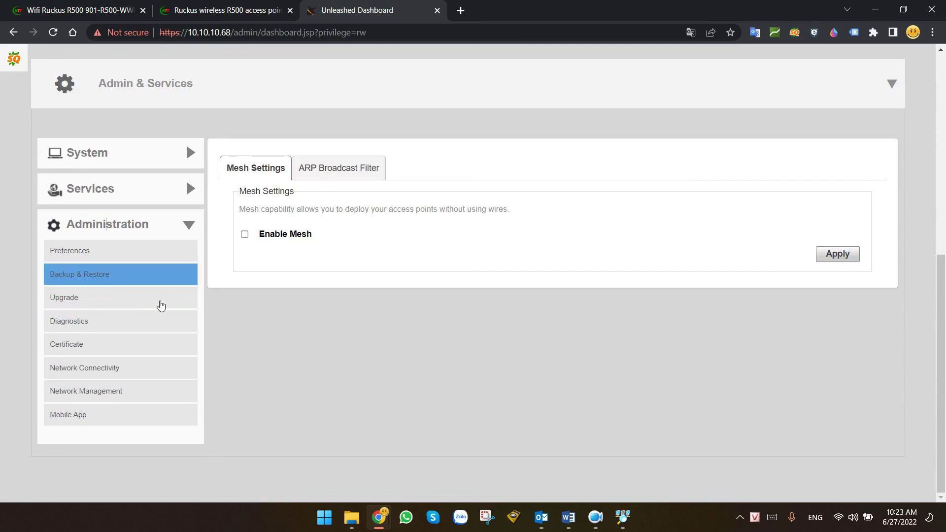
pyautogui.scroll(6, 357, 376)
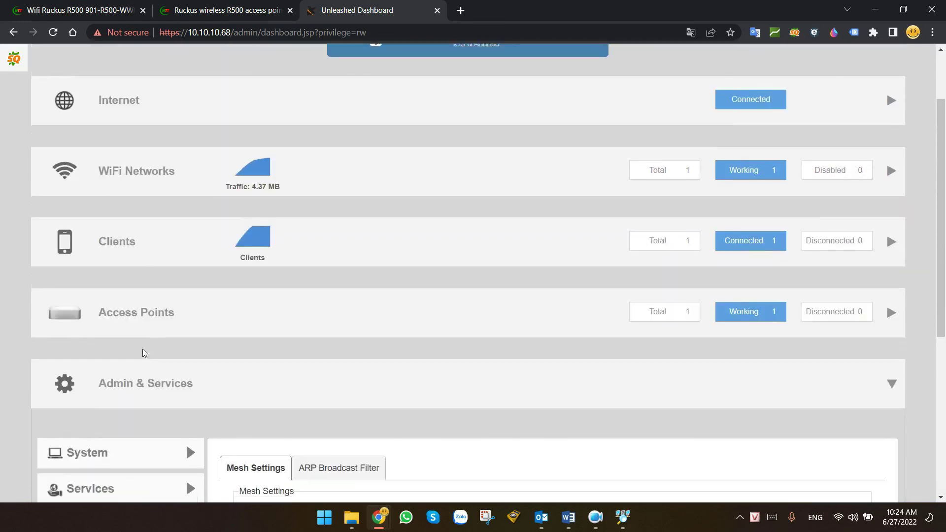
pyautogui.click(134, 389)
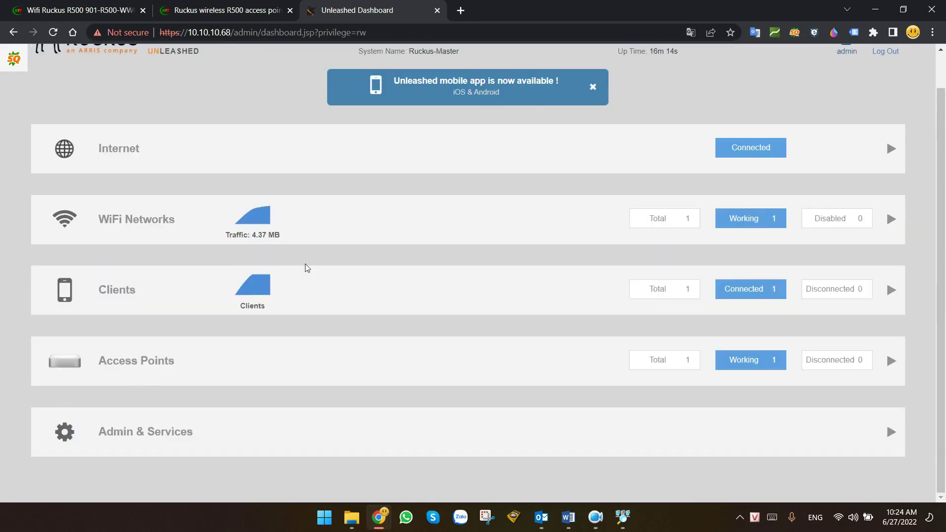
# Expand Internet details: IP 10.10.10.68, gateway 10.10.10.1, DNS 8.8.8.8 and 8.8.4.4.
pyautogui.scroll(2, 313, 202)
pyautogui.click(255, 202)
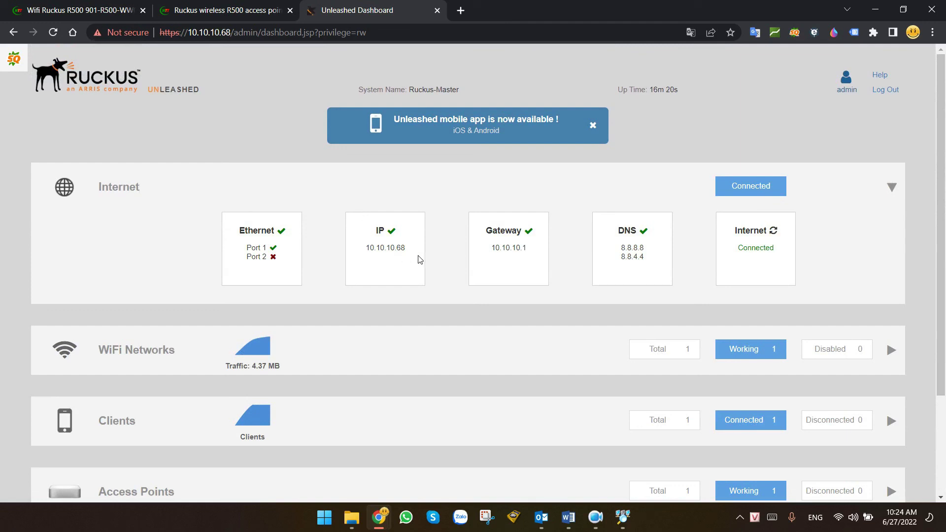
pyautogui.hotkey('alt', 'Tab')
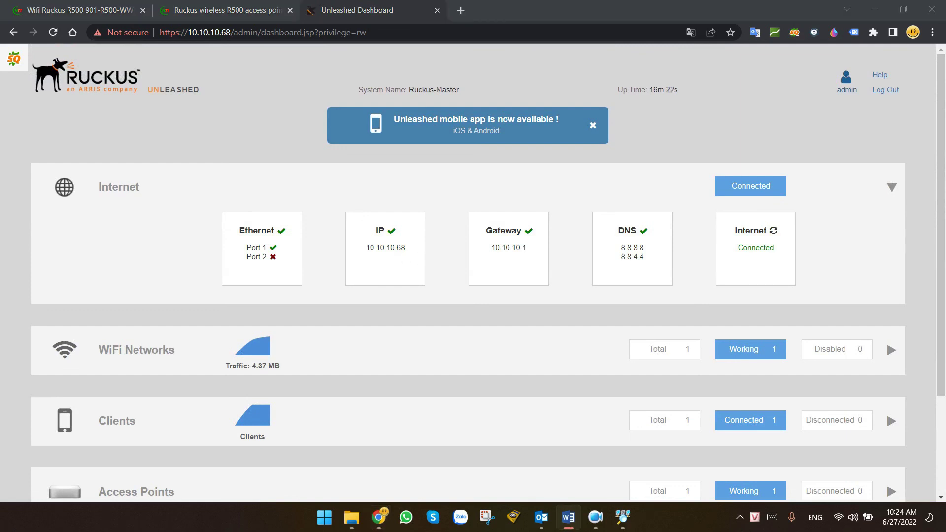